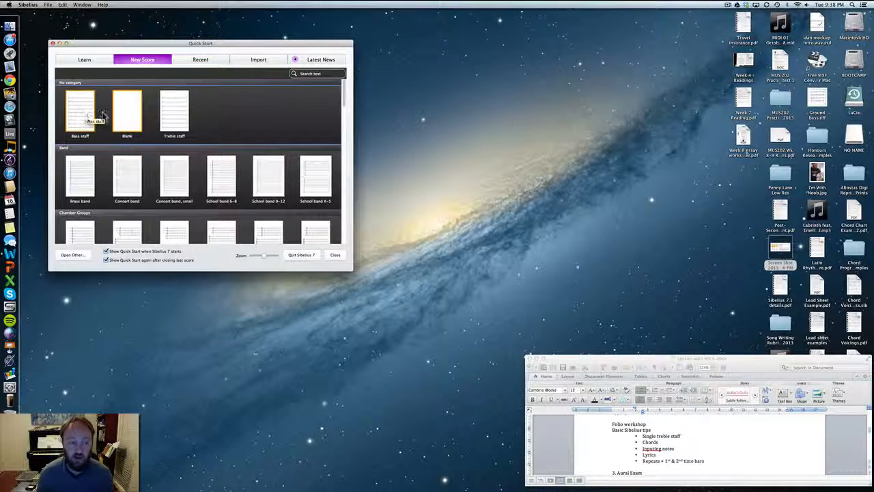
Start a new score from the Treble staff template and enable a quarter-note metronome mark of 120.
double_click(175, 110)
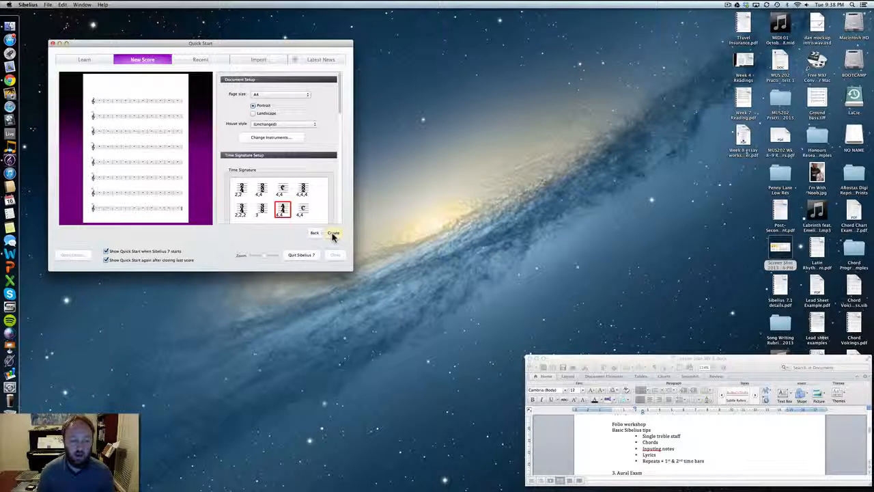
scroll(298, 160, "down", 5)
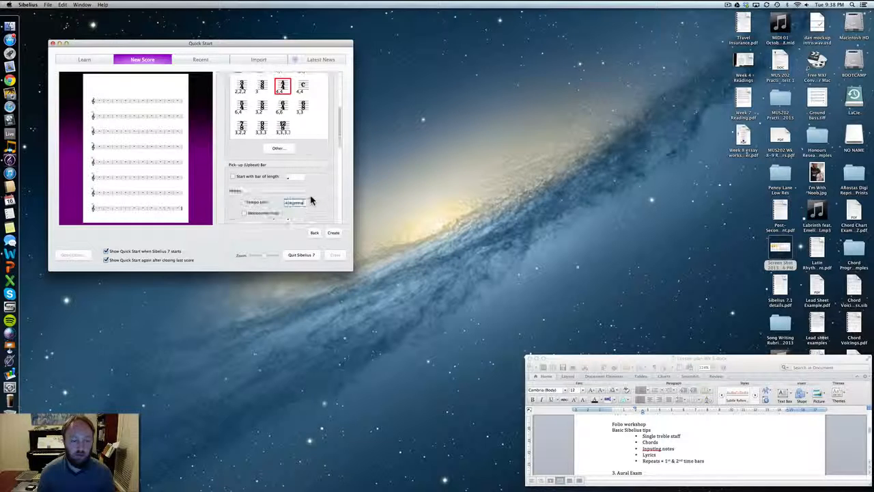
scroll(298, 161, "down", 3)
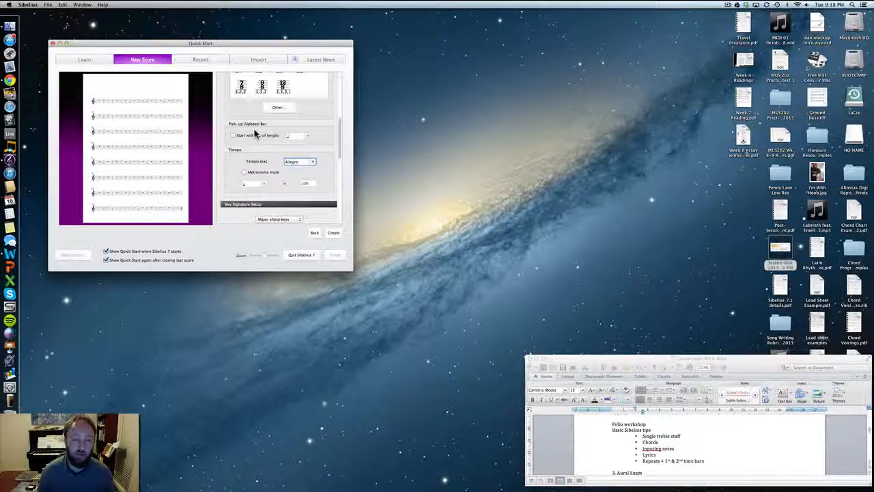
left_click(254, 173)
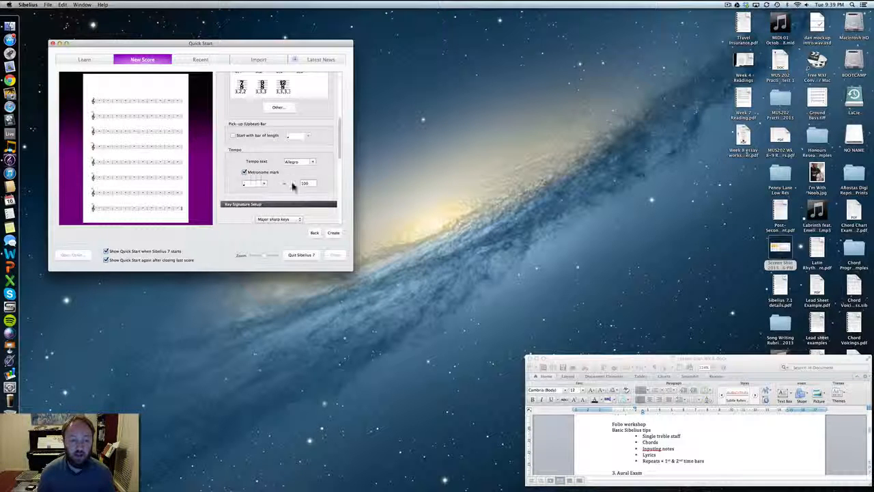
left_click(263, 183)
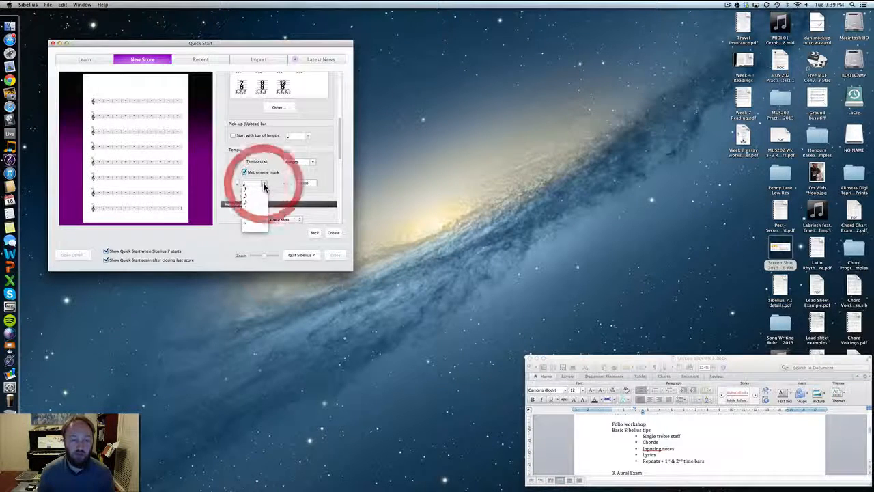
left_click(263, 182)
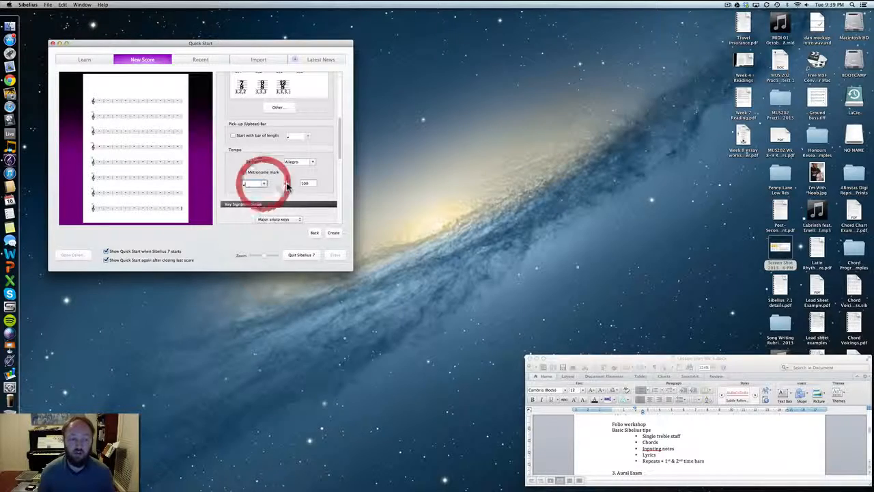
double_click(305, 183)
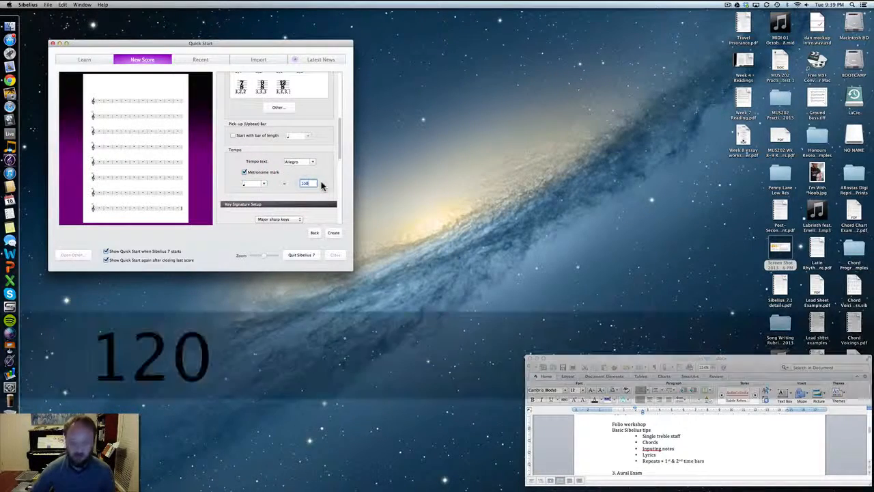
type("120")
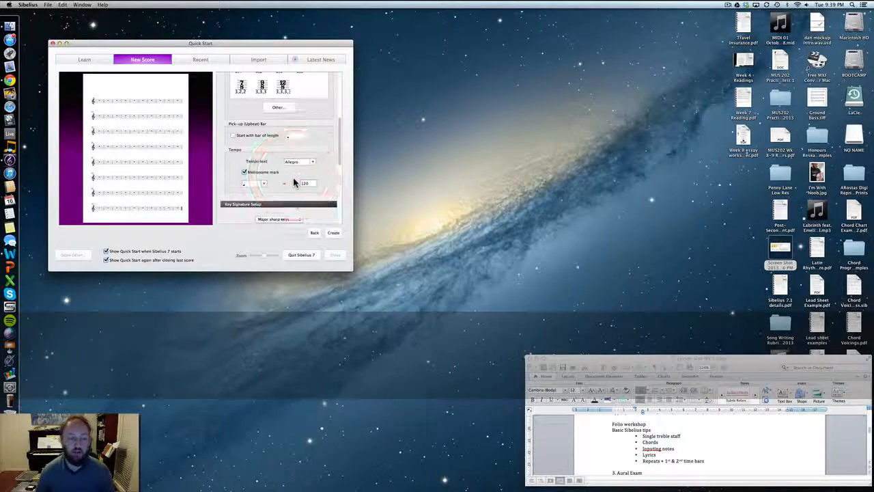
Set the new score's key signature to Ab major from the major flat keys.
scroll(294, 181, "down", 3)
scroll(294, 181, "down", 1)
scroll(293, 181, "up", 1)
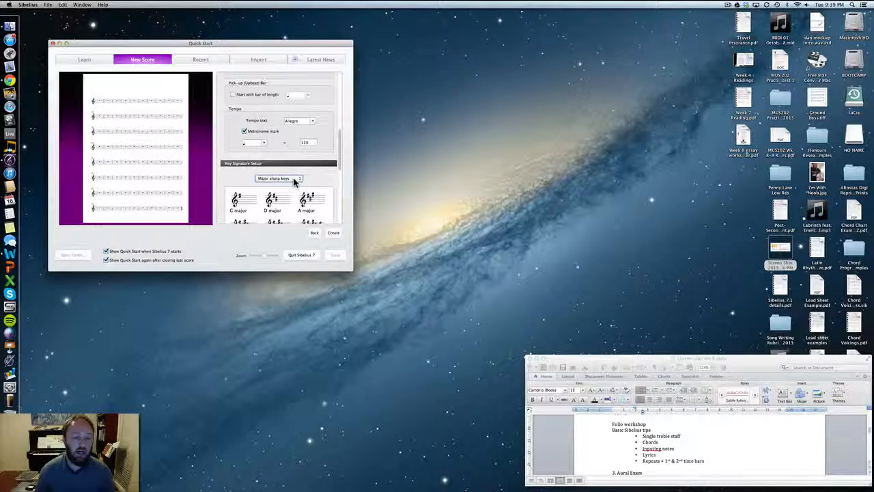
left_click(319, 175)
scroll(328, 172, "down", 3)
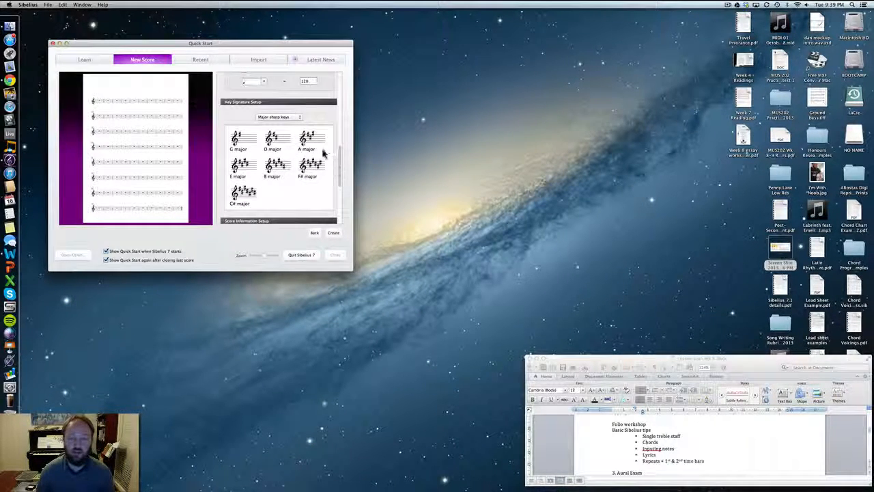
left_click(282, 117)
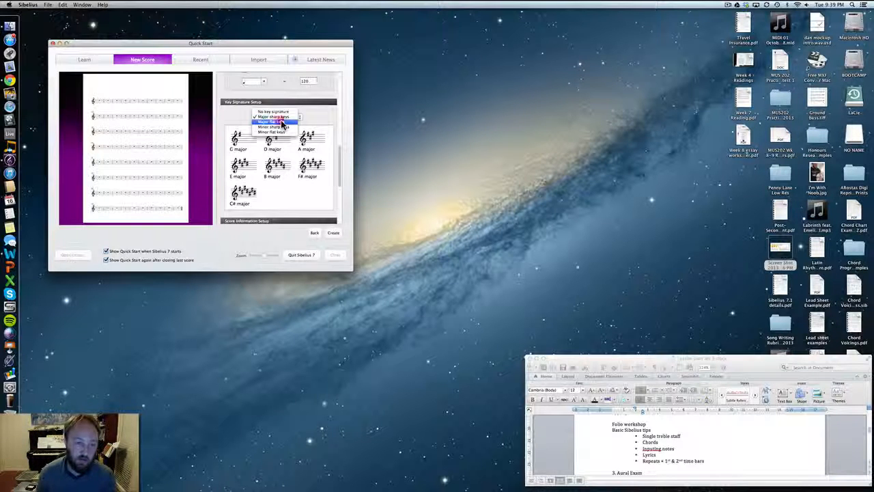
left_click(281, 123)
left_click(244, 168)
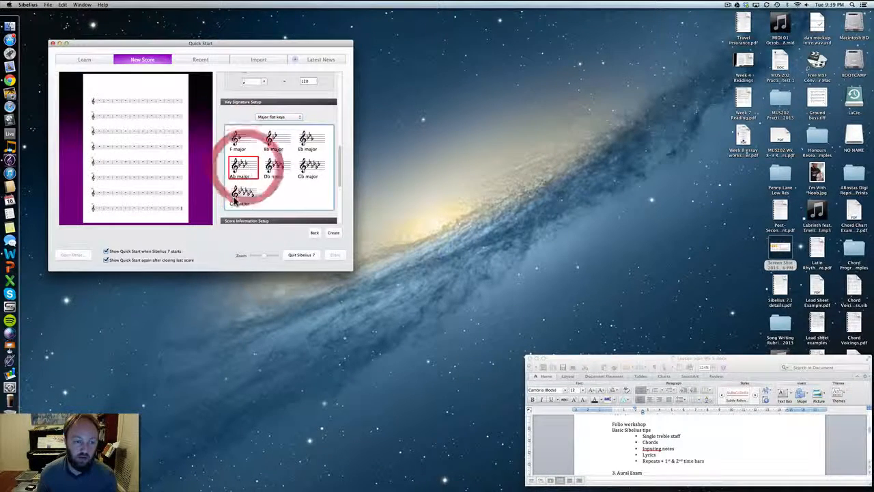
Fill in the score information with title "I have no Idea", composer and lyricist "Me", and copyright year 2013.
scroll(285, 198, "down", 4)
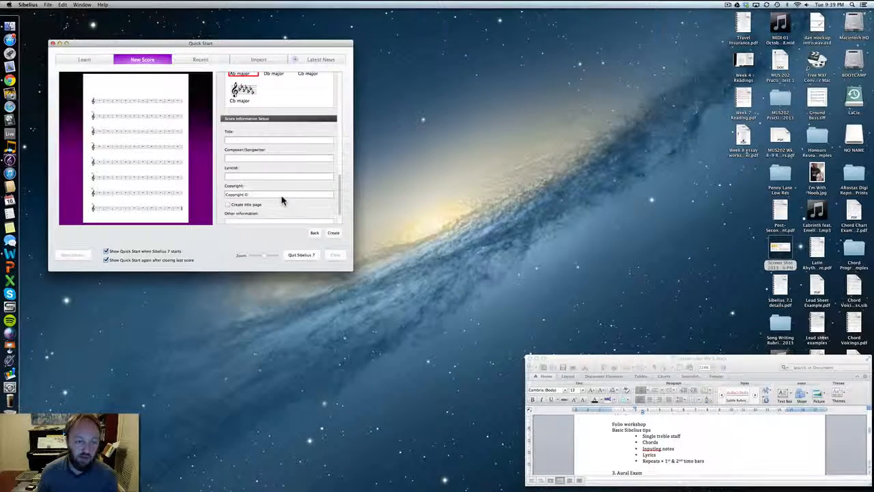
scroll(285, 198, "down", 2)
left_click(264, 119)
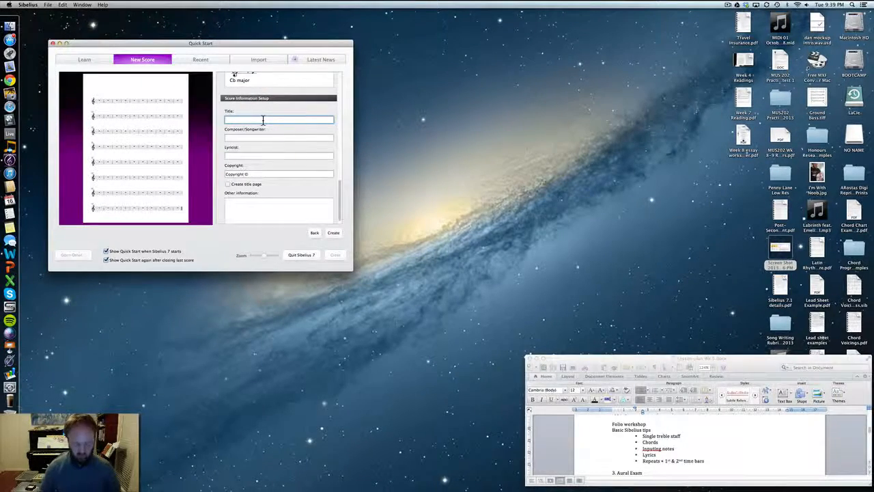
type("I have no Idea")
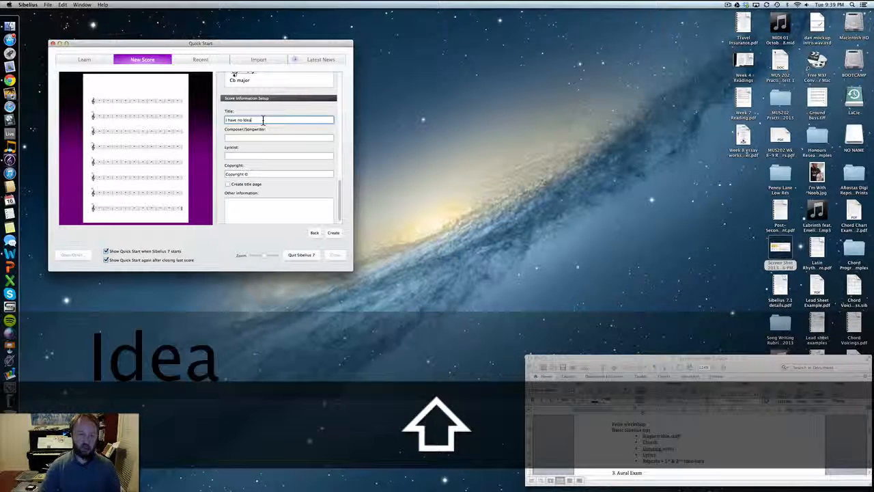
key("Tab")
type("Me")
key("Tab")
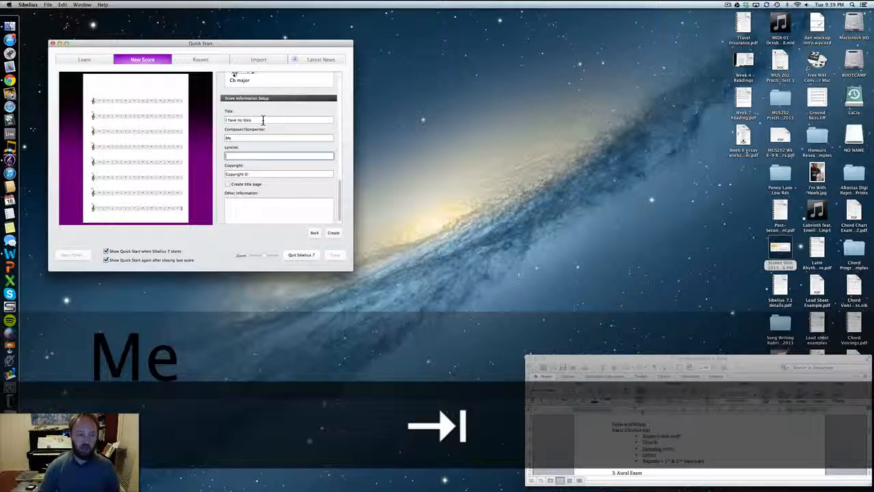
type("Me")
key("Tab")
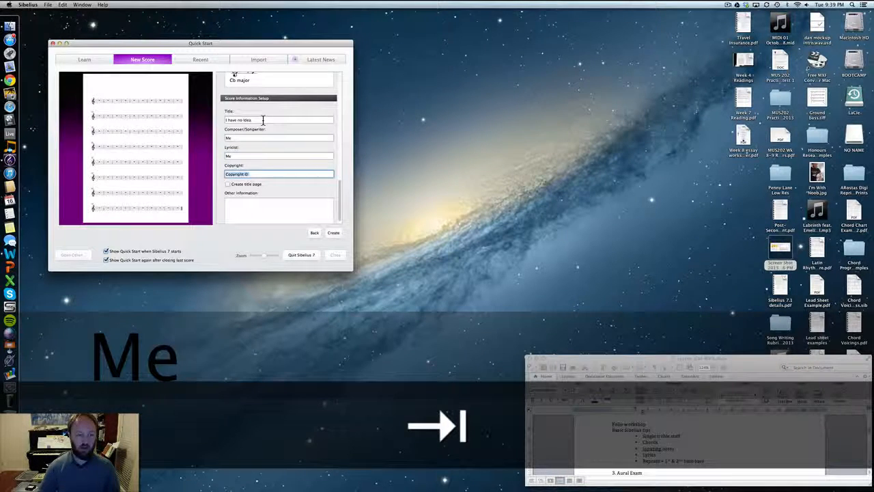
key("Right")
type("2013")
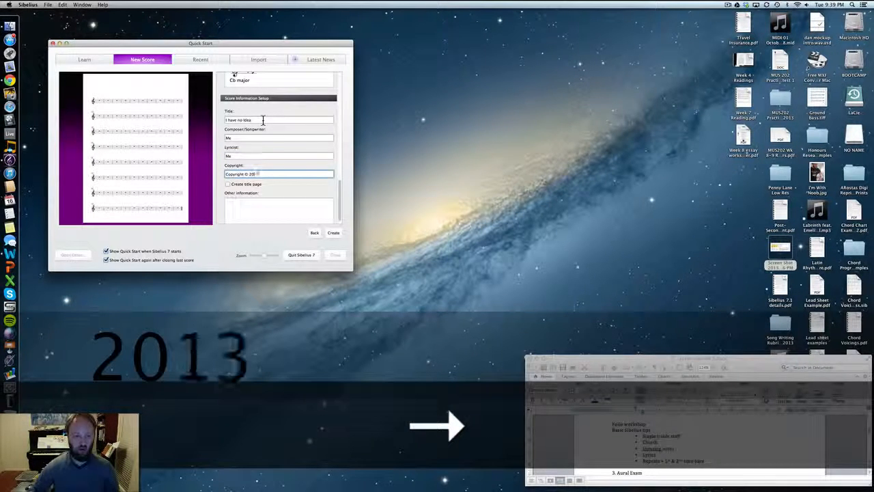
key("Tab")
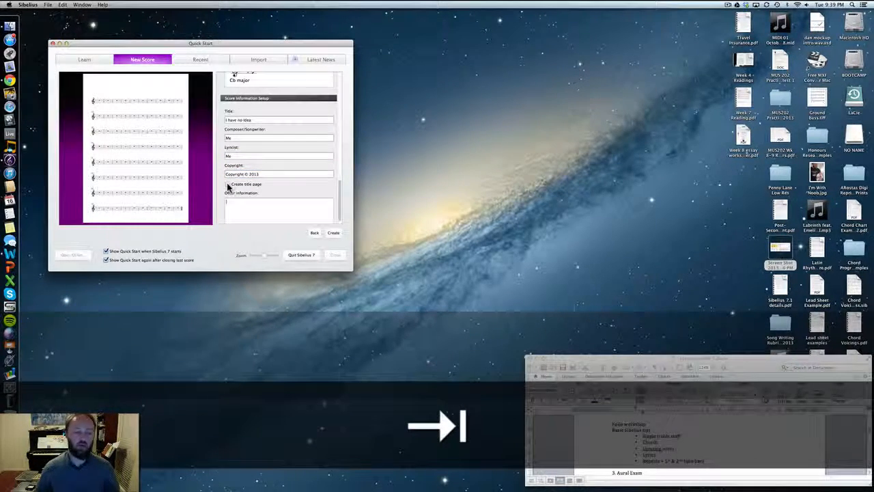
Create the score and move and enlarge its window to show more of the page.
scroll(228, 189, "down", 1)
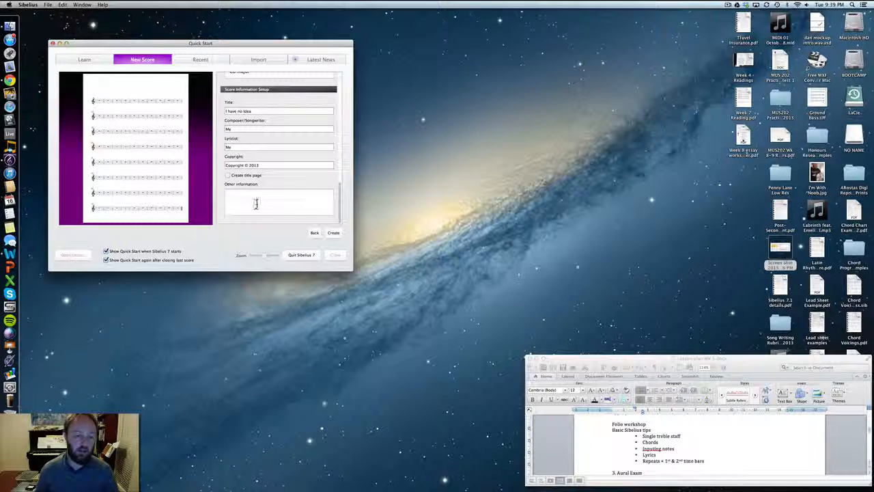
left_click(333, 233)
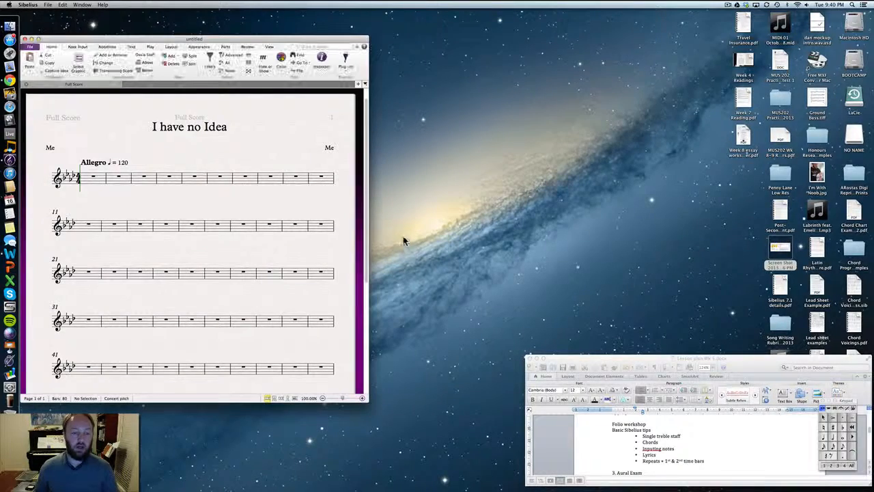
left_click_drag(277, 39, 282, 15)
left_click_drag(369, 377, 396, 465)
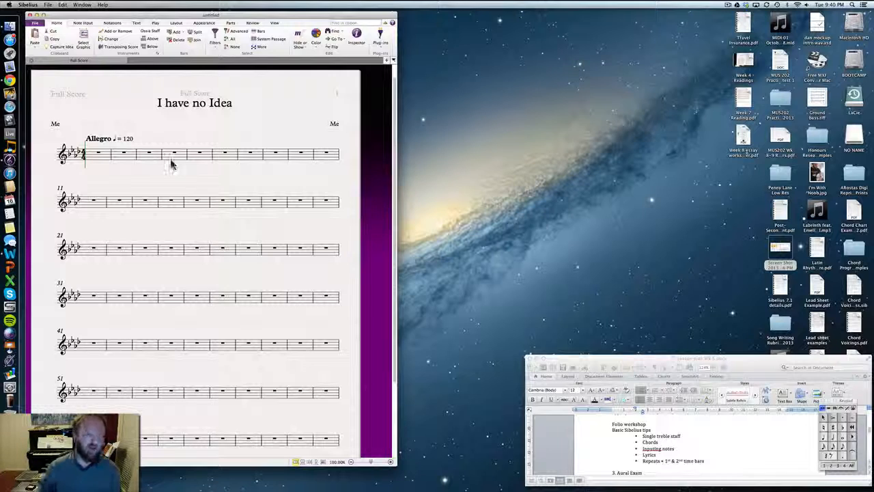
Move the Allegro tempo marking up and to the left, level with the lyricist credit, and deselect it.
left_click_drag(104, 140, 91, 125)
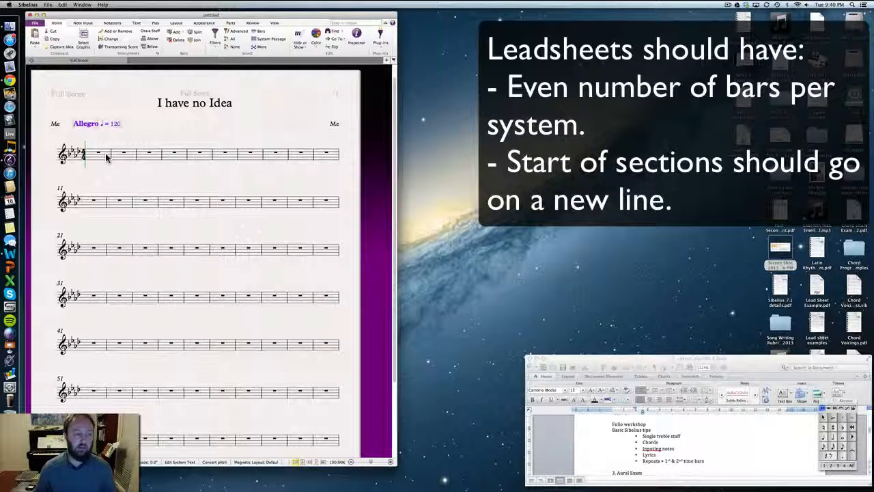
key("Escape")
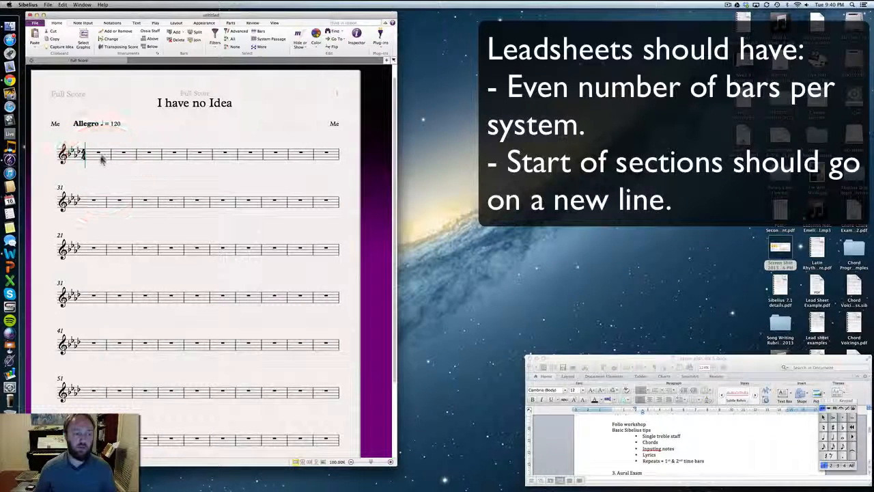
left_click(102, 158)
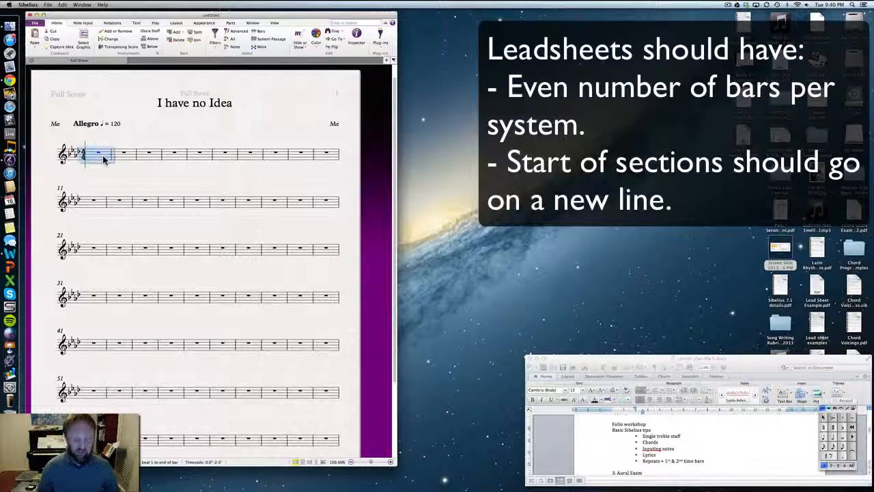
key("super+k")
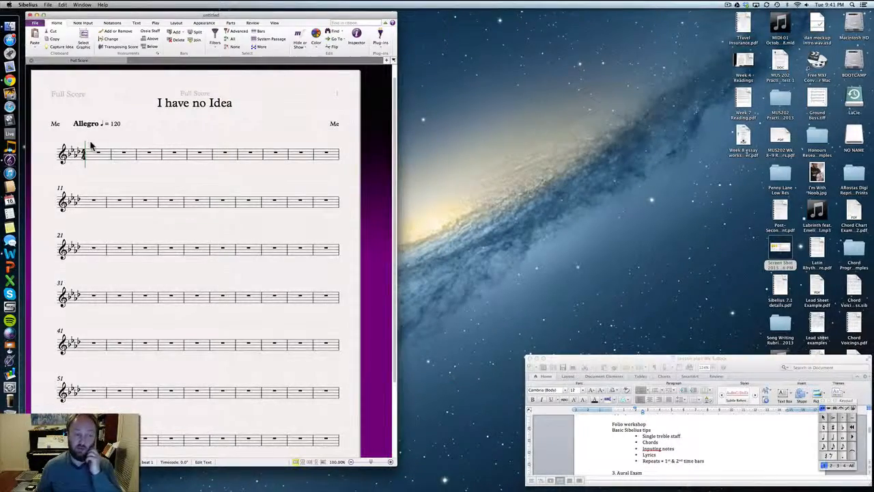
key("Escape")
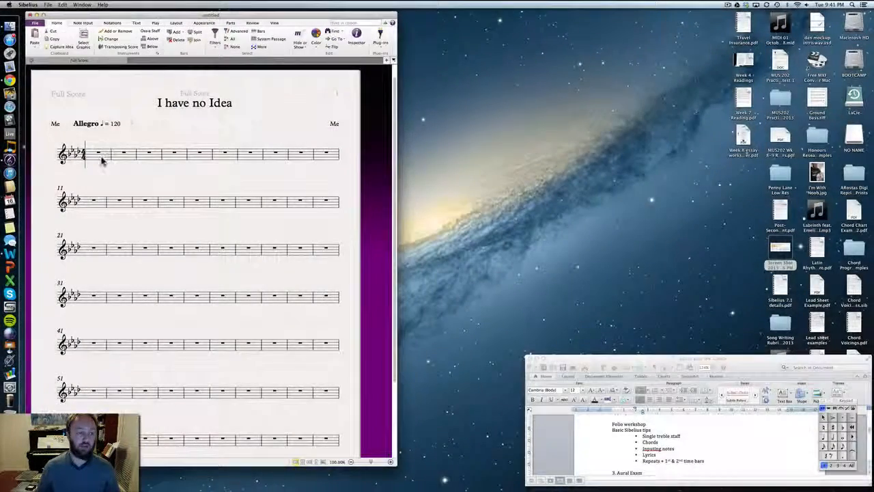
Add an Ab chord symbol above the first bar using the Chord Symbol text command.
left_click(101, 157)
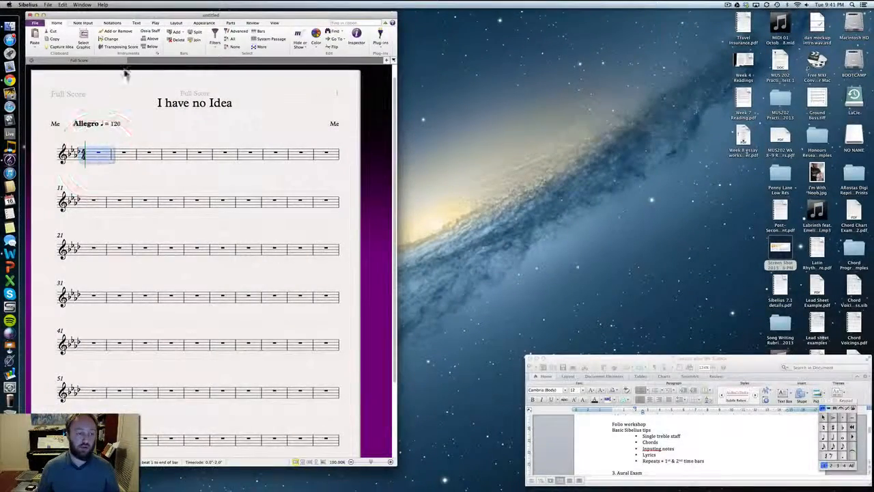
left_click(139, 24)
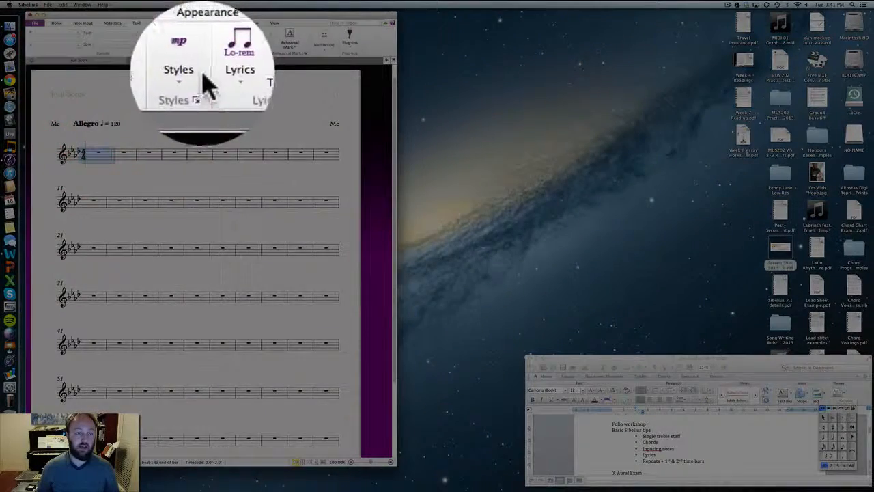
left_click(198, 82)
left_click(199, 82)
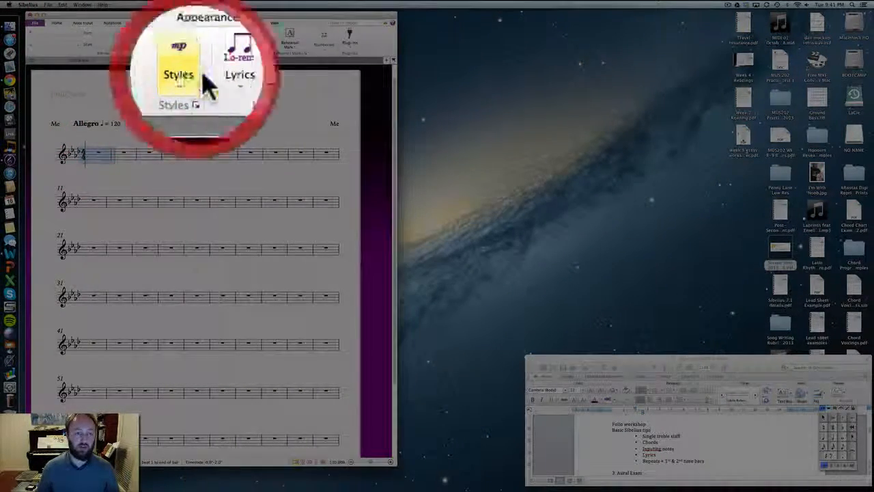
left_click(262, 79)
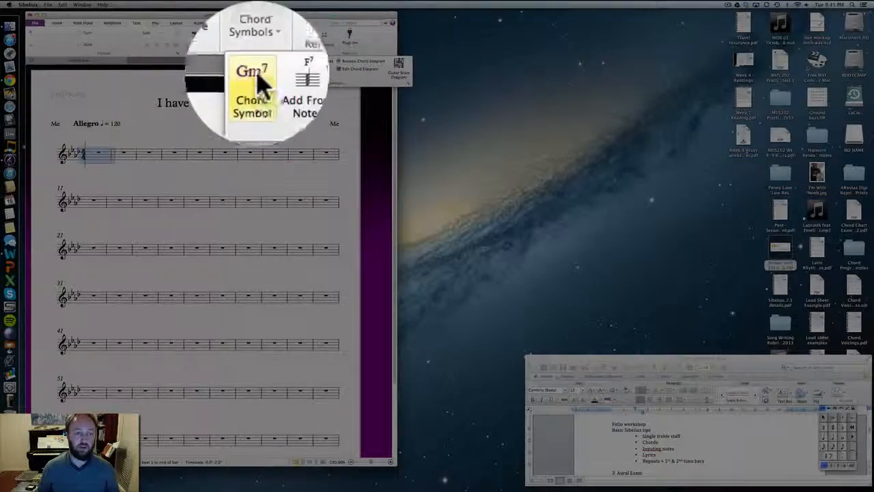
left_click(260, 79)
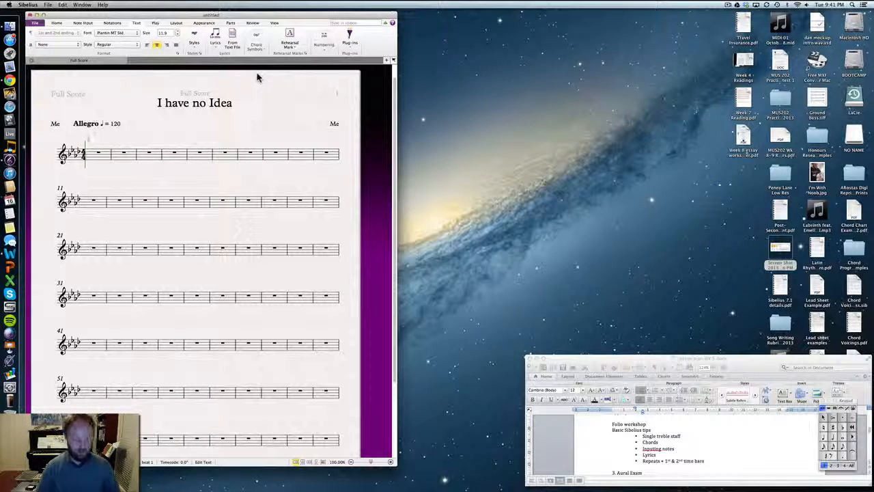
type("A")
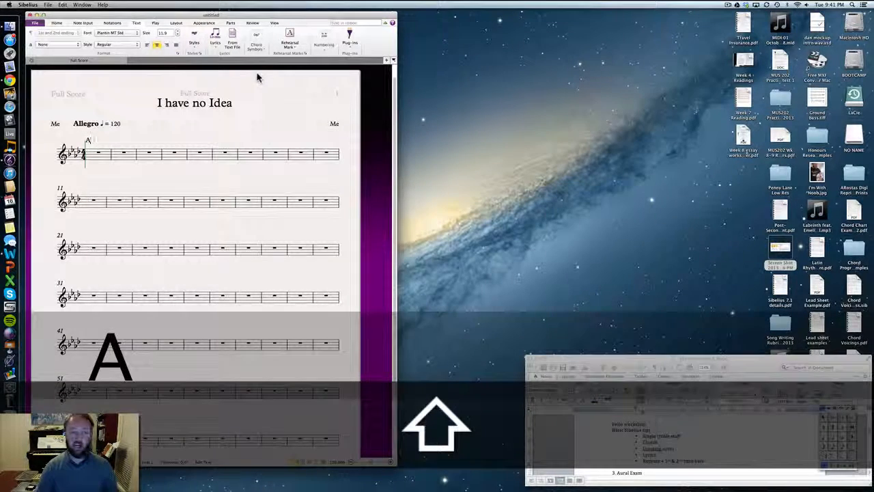
type("b")
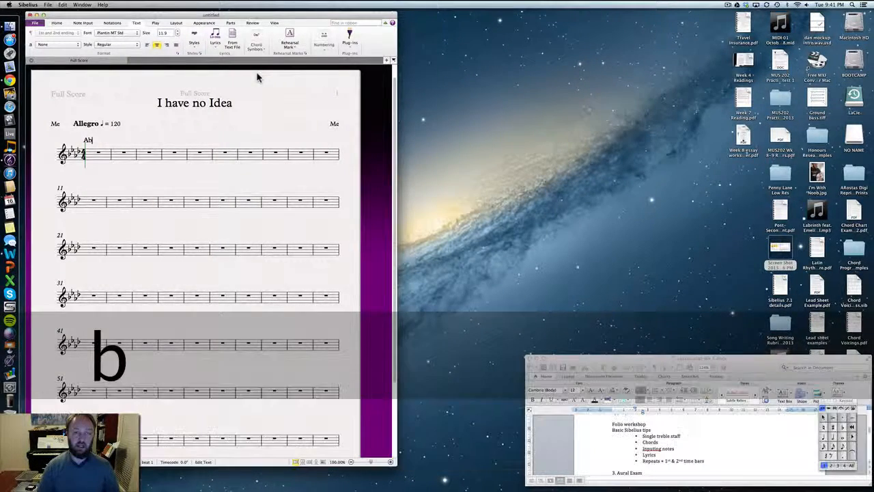
key("space")
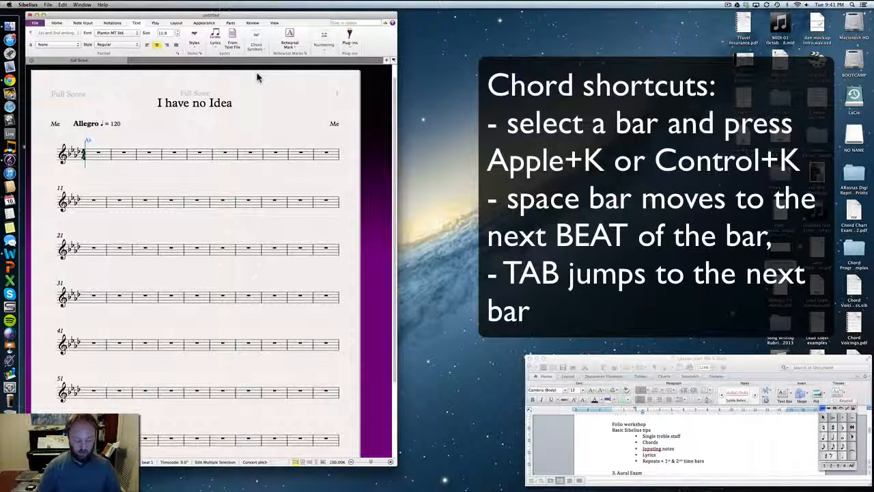
Add a Bbm chord symbol above bar 2.
key("space")
type("B")
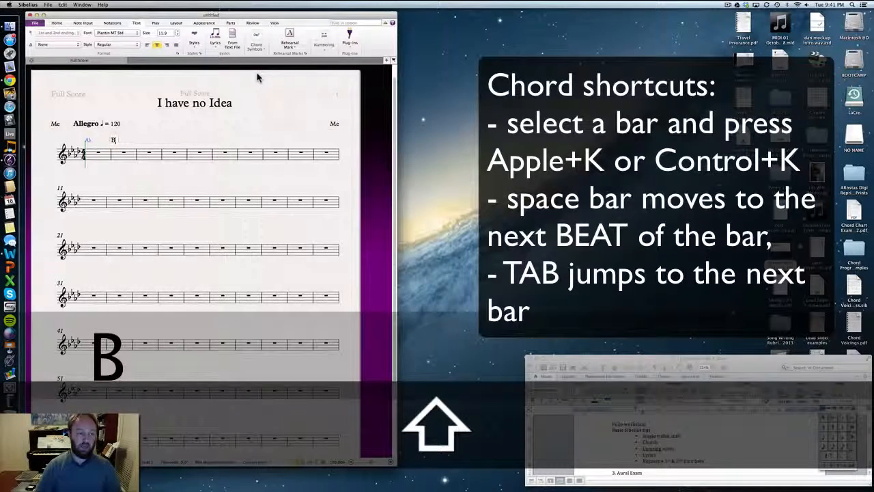
type("b")
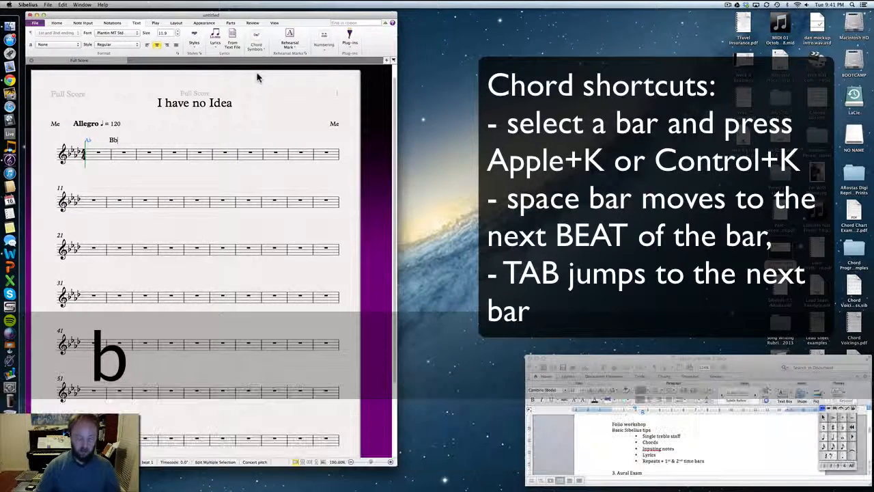
type("m")
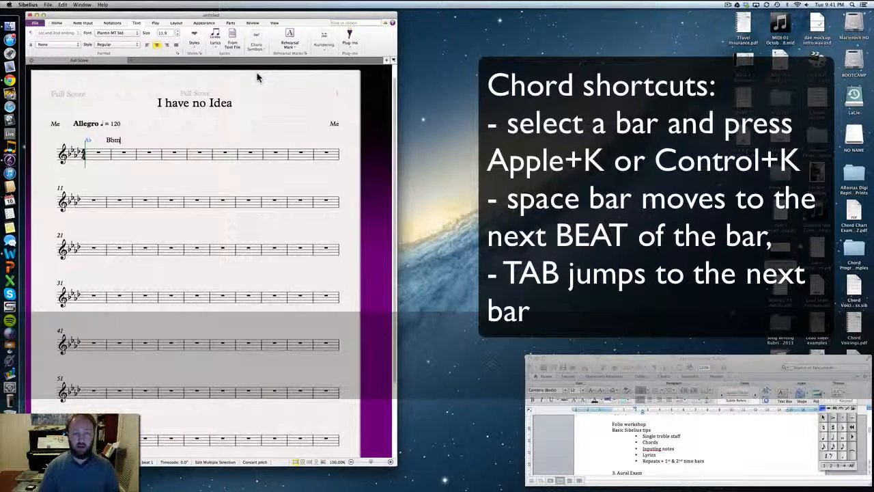
key("Escape")
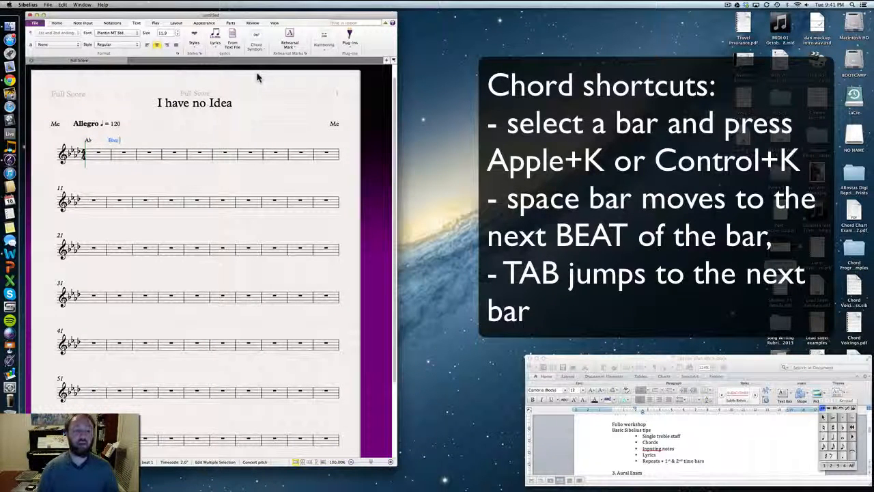
Enter a DbM7 chord symbol above bar 3.
key("Tab")
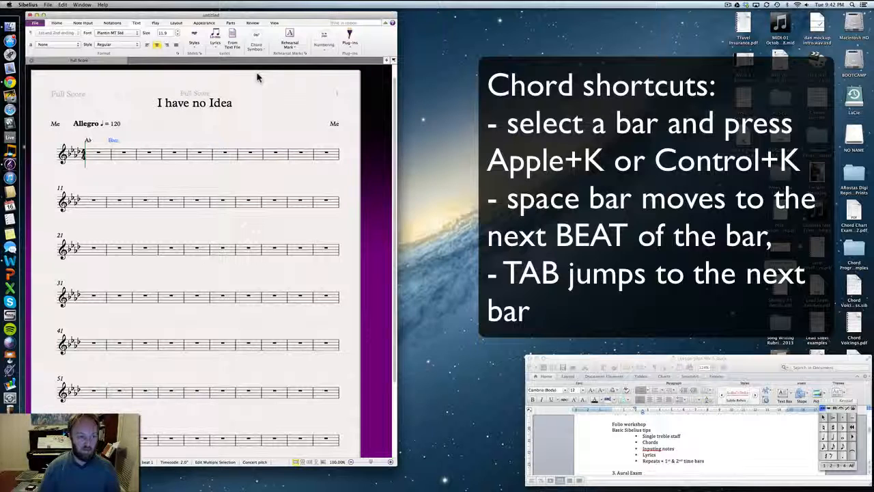
type("Db")
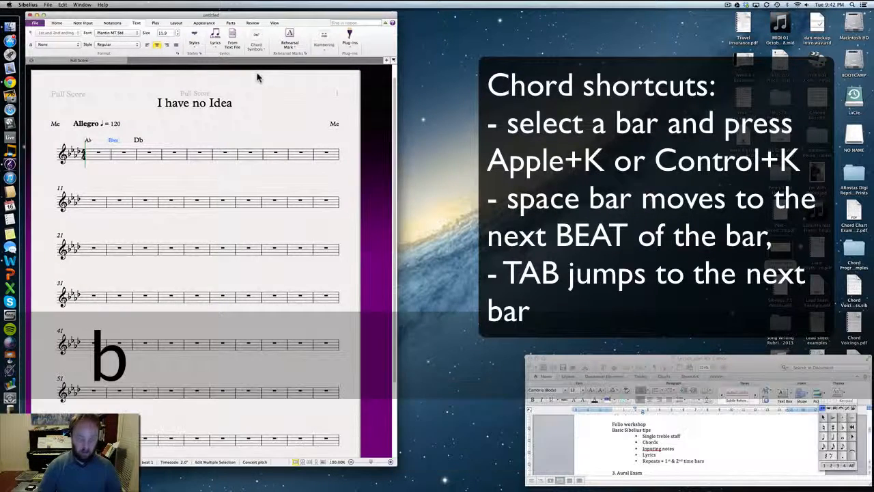
type("M")
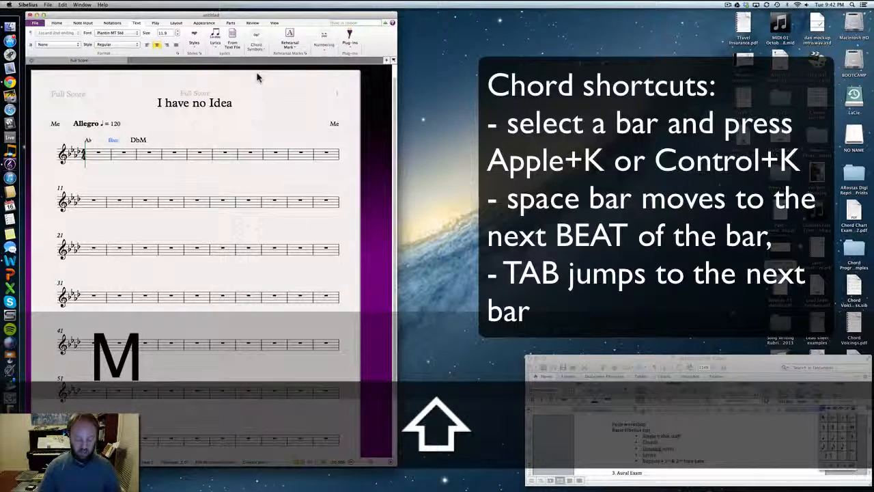
type("7")
key("Escape")
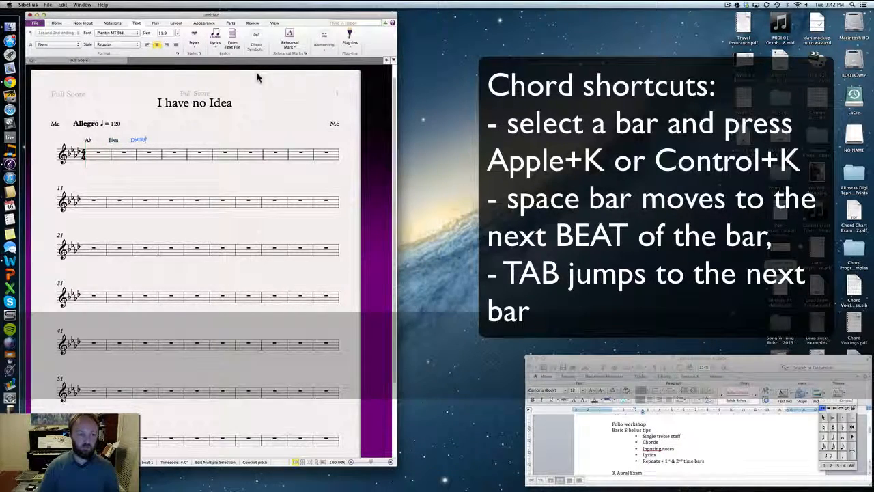
Enter an Eb7b9 chord symbol above bar 4 and finish the chord entry for the first four bars.
key("Tab")
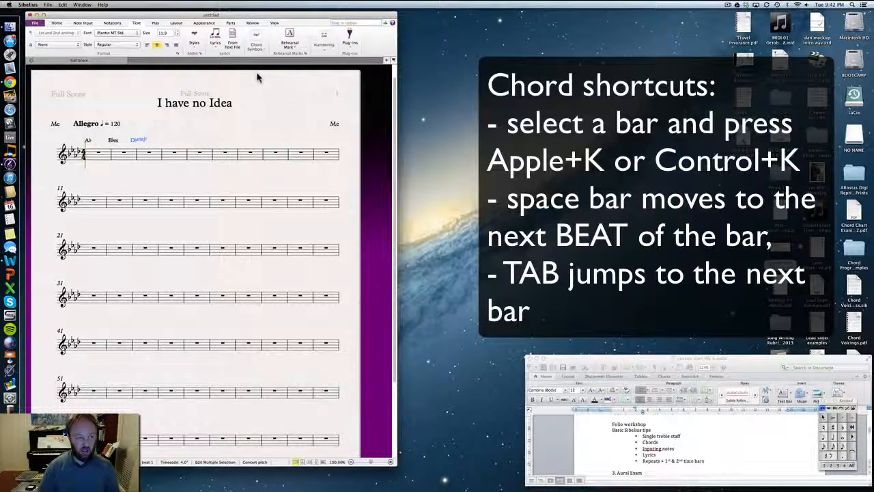
type("Eb")
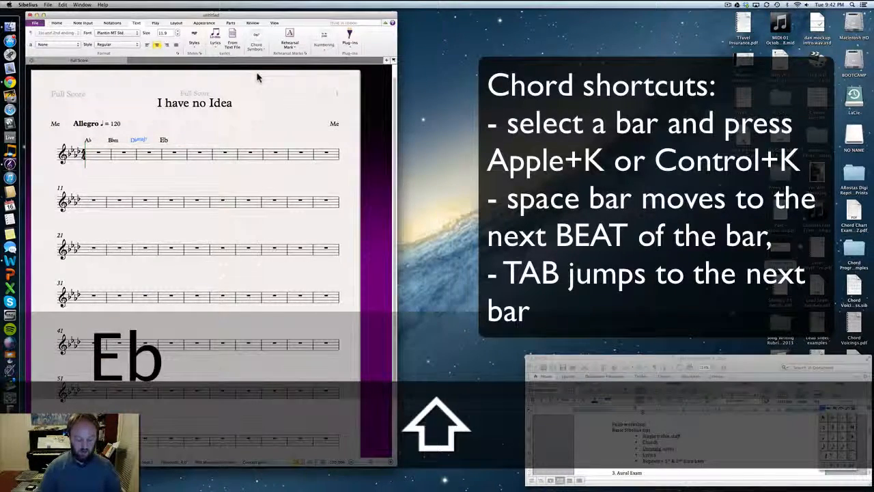
type("7")
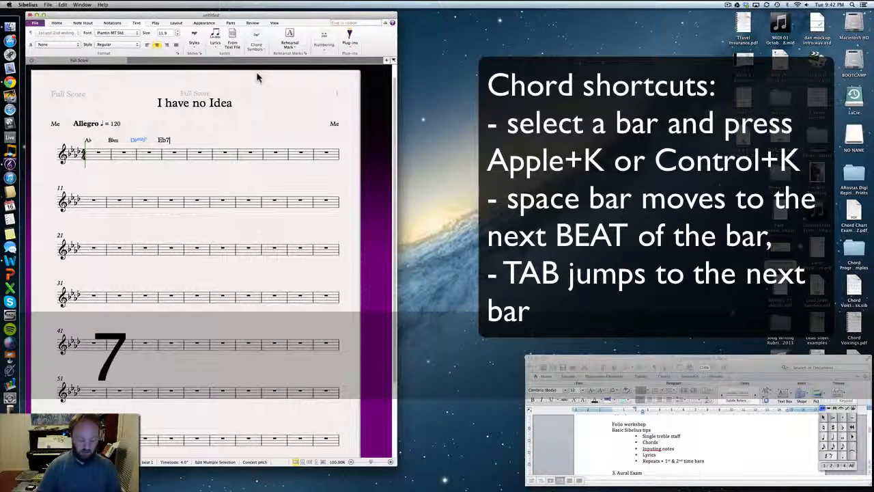
type("b9")
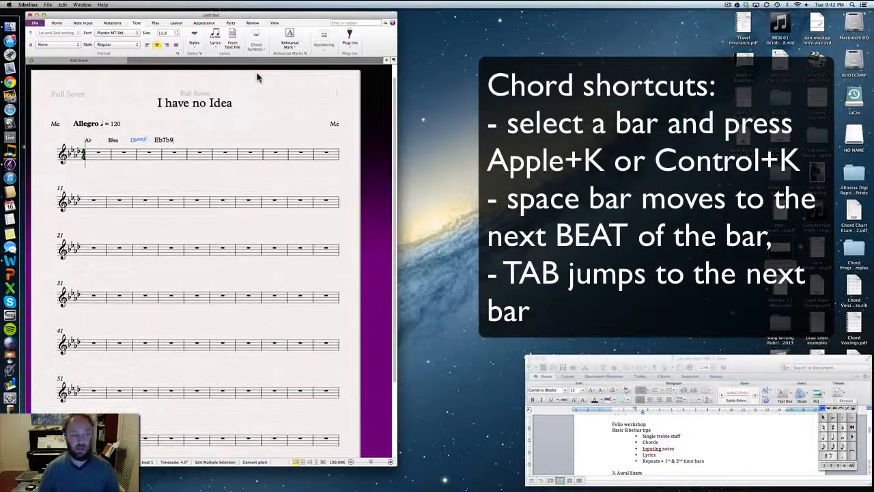
key("Tab")
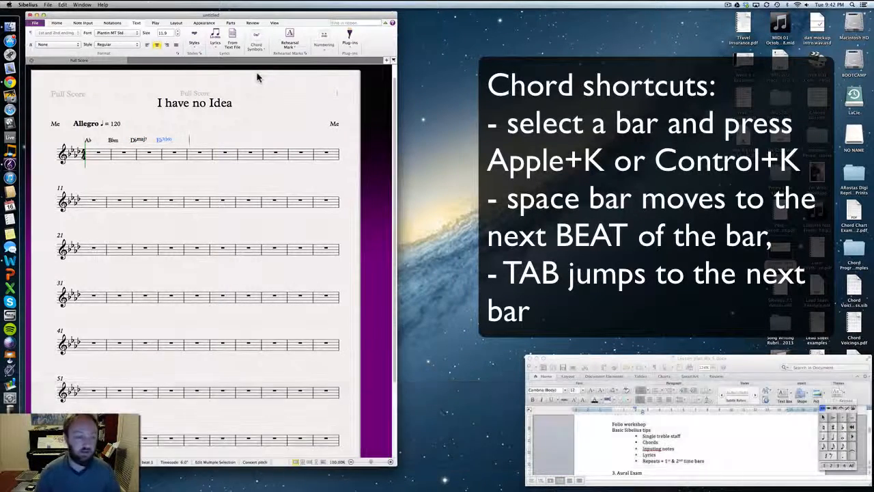
left_click(243, 131)
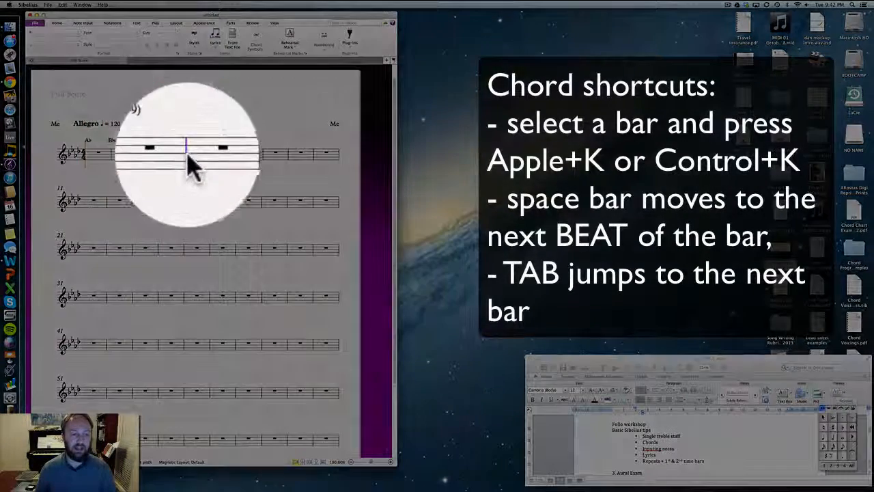
Insert a system break after bar 4 and raise the Allegro tempo marking slightly above the credits.
left_click(188, 155)
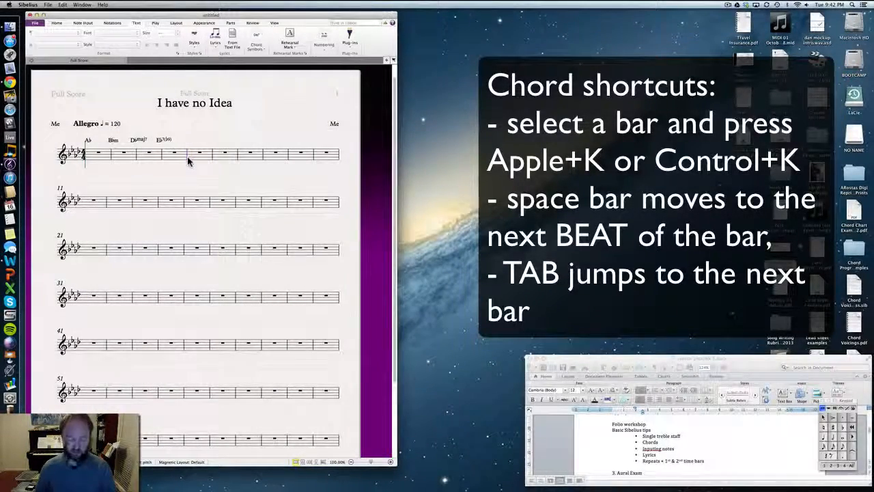
key("Return")
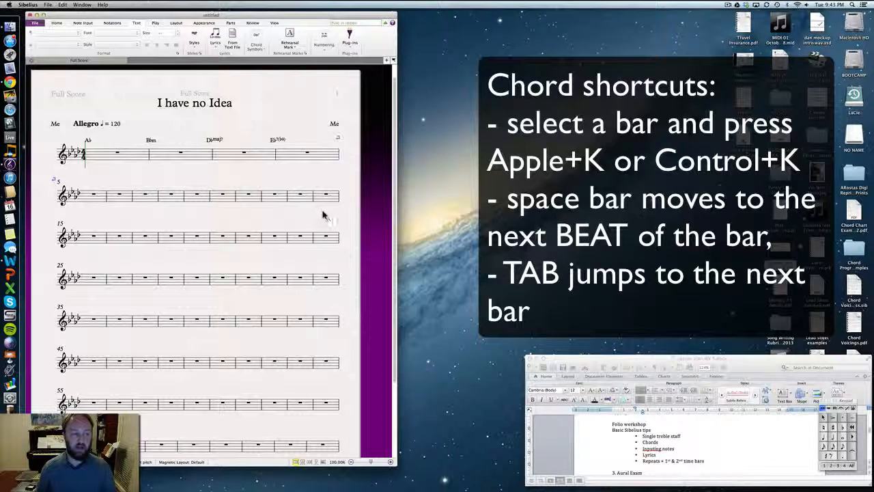
left_click(87, 117)
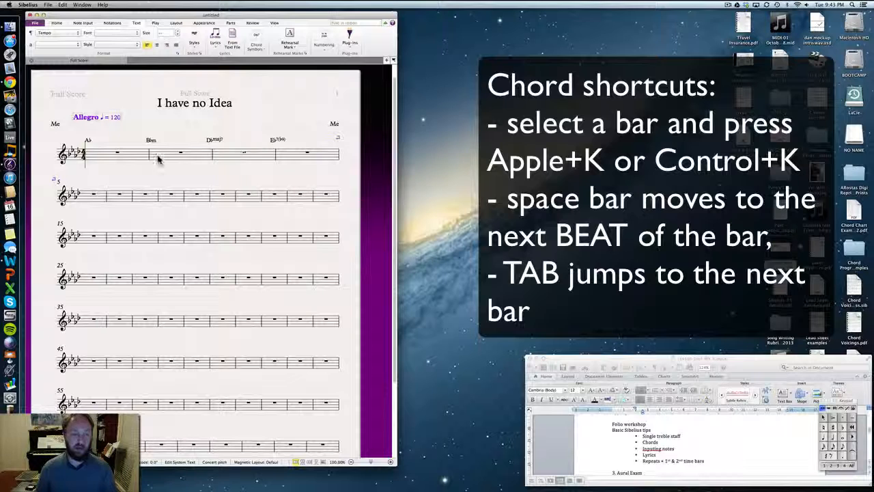
Add a Start Repeat barline at the beginning of bar 1.
left_click(115, 23)
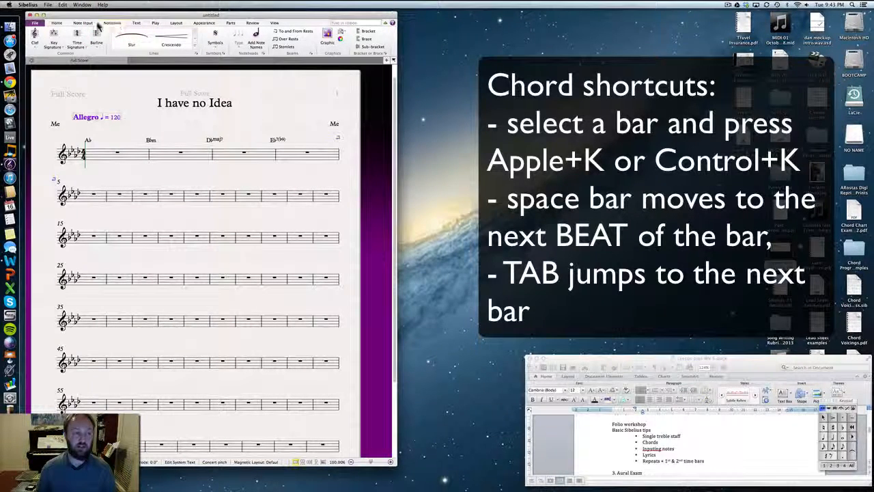
left_click(99, 154)
left_click(96, 38)
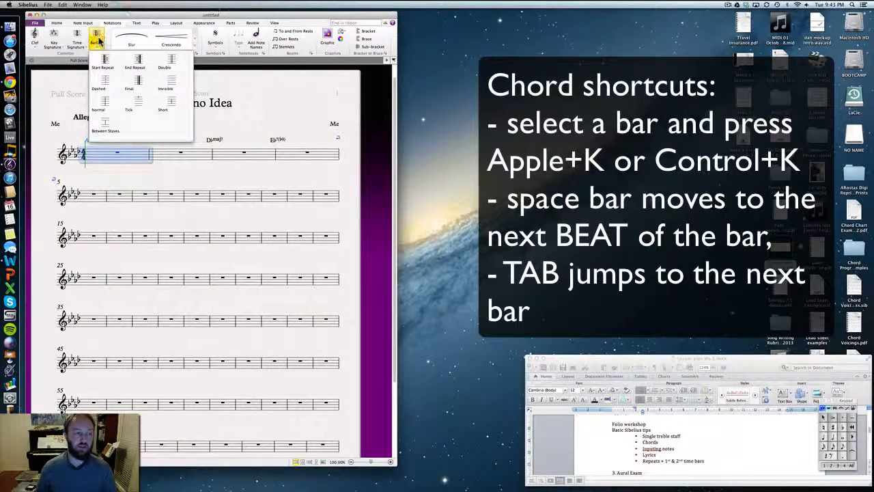
left_click(103, 62)
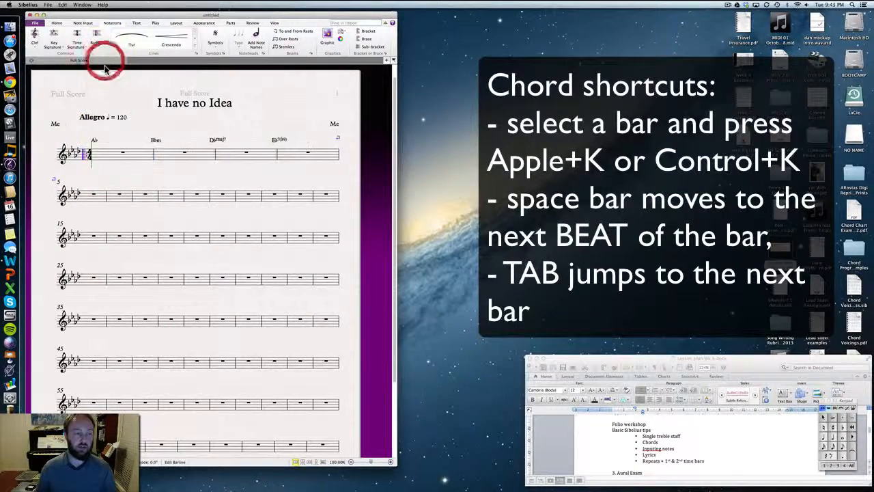
Add an End Repeat barline at the end of bar 4 and clear the selection.
left_click(329, 157)
left_click(97, 38)
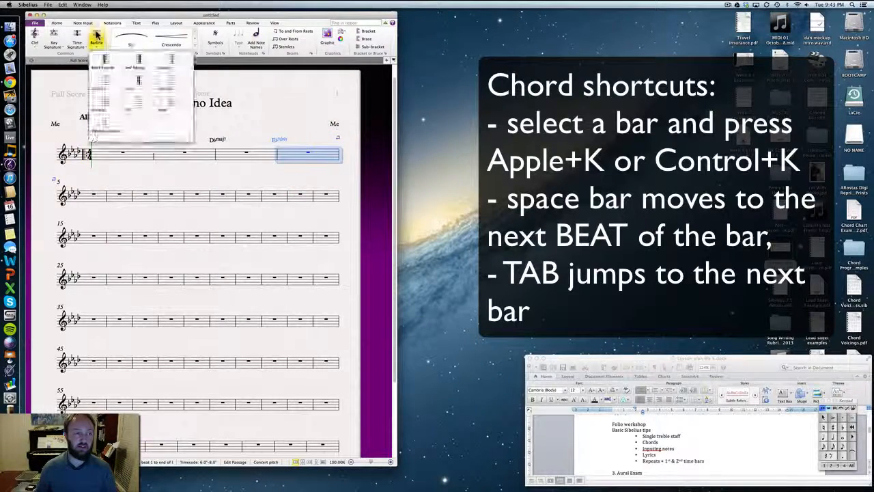
left_click(137, 63)
left_click(260, 182)
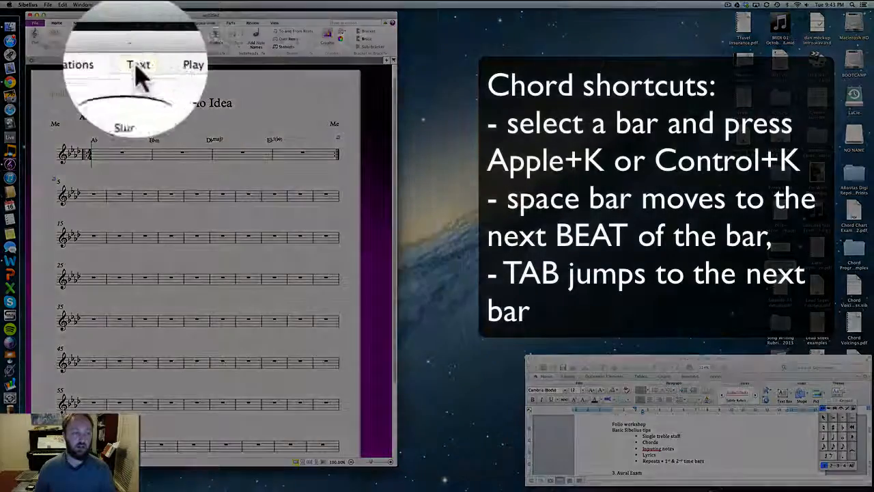
Add the plain text label "Verse" above the start of the first system and shift it slightly left over the clef.
left_click(137, 23)
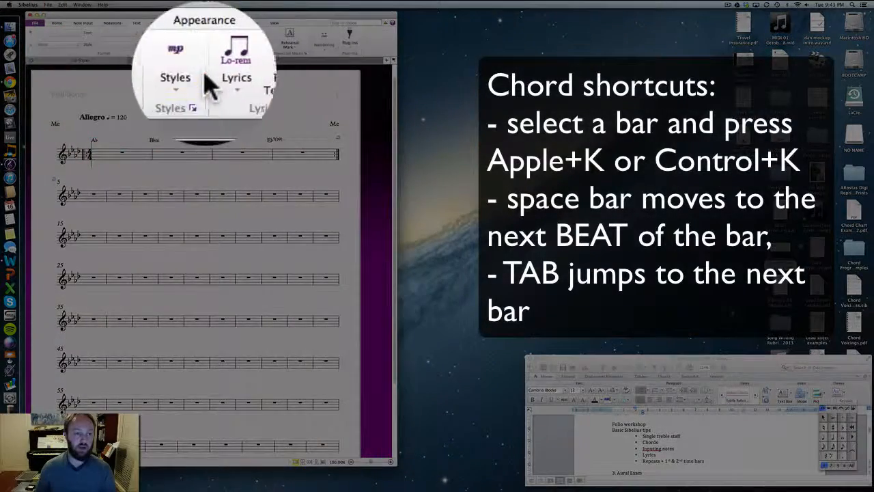
left_click(195, 42)
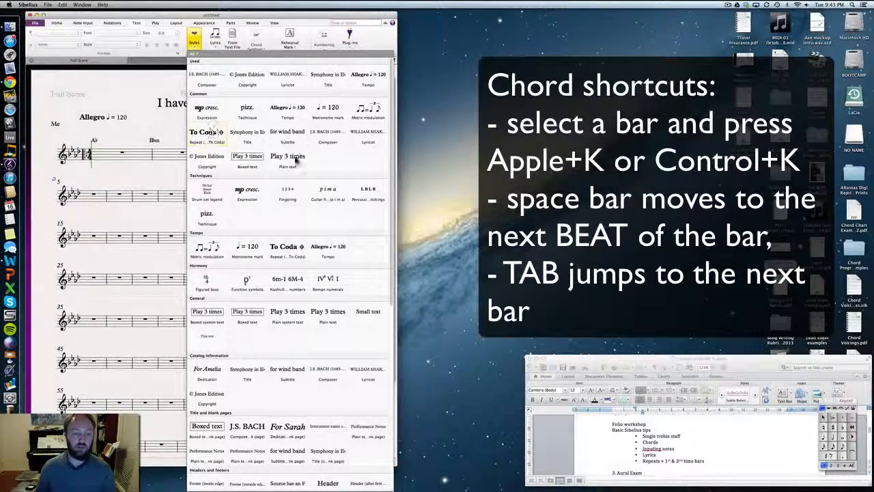
left_click(298, 161)
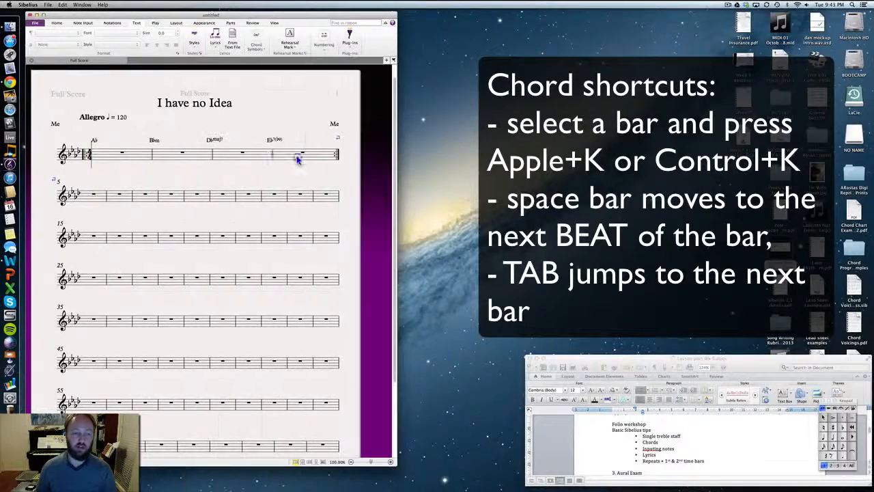
left_click(74, 136)
type("Verse")
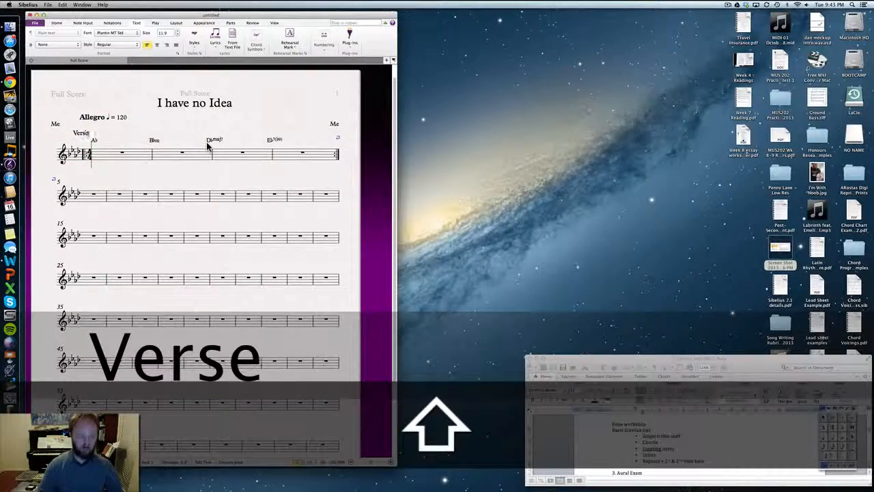
left_click(123, 129)
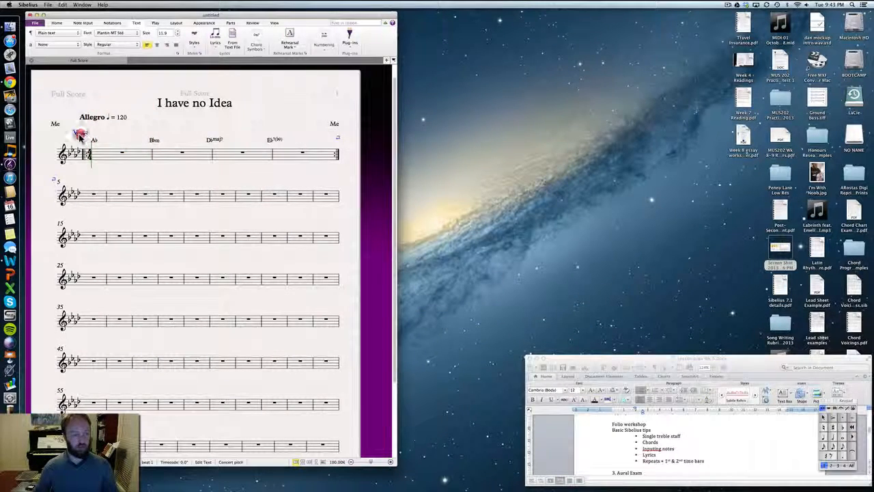
left_click(75, 132)
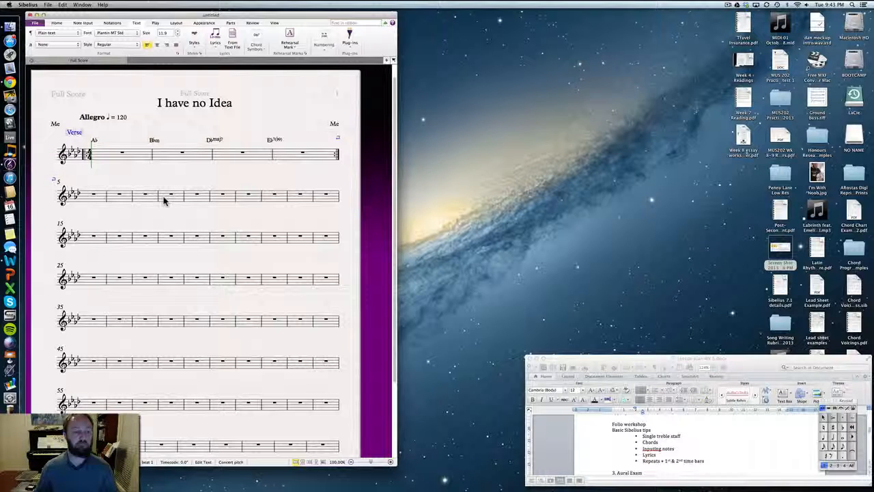
key("Escape")
Insert a system break after bar 9 so the second system holds five bars.
left_click(211, 200)
key("Return")
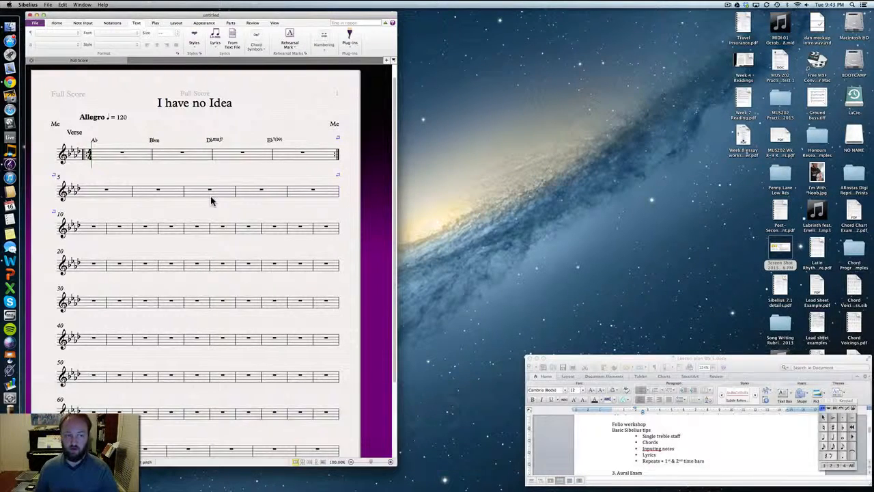
Enter the chord symbols Ab above bar 5 and Eb above bar 6.
left_click(92, 196)
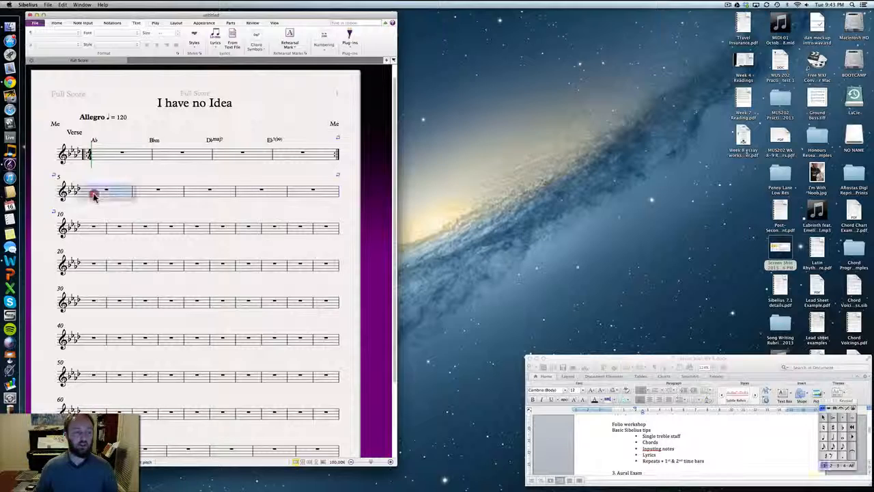
key("super+k")
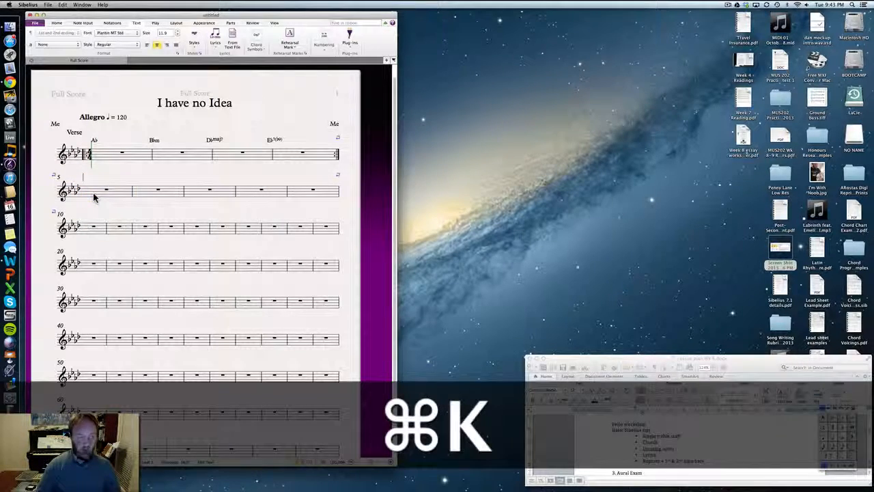
type("Ab")
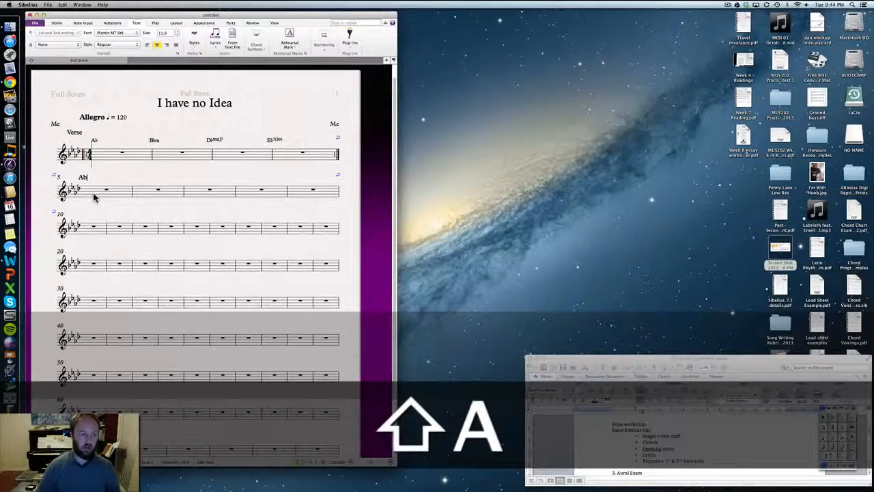
key("Tab")
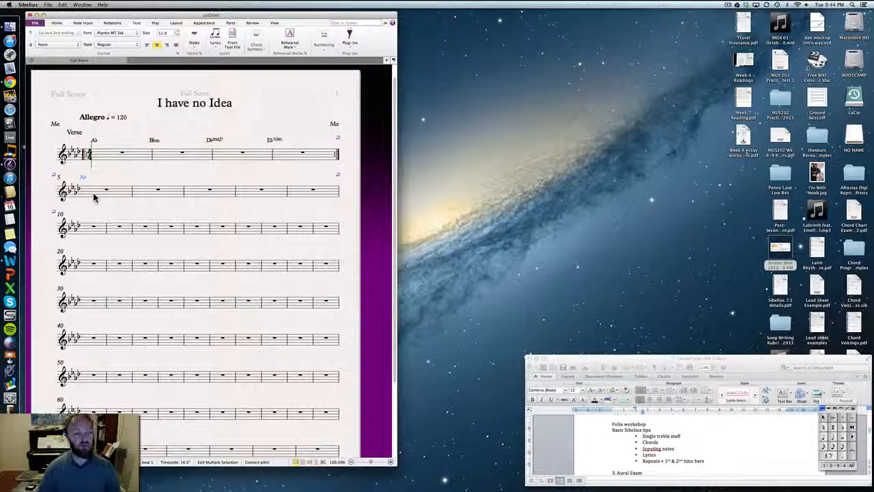
type("Eb")
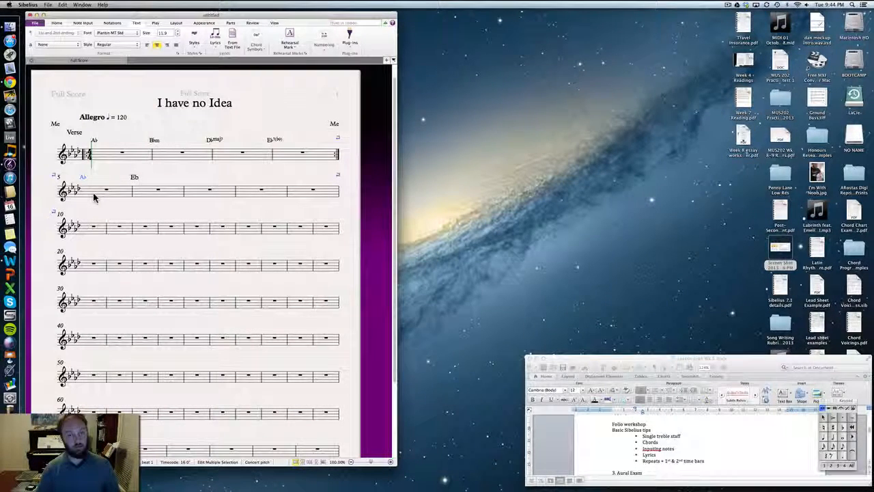
key("Escape")
key("Tab")
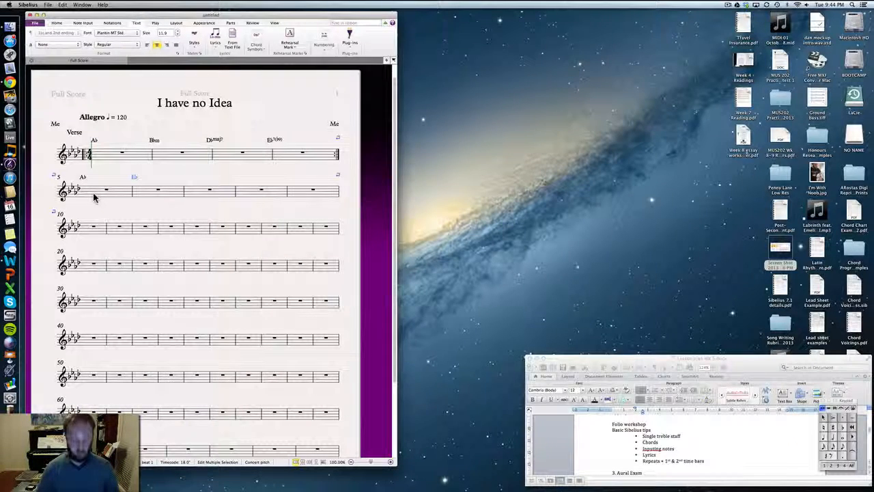
Enter the chord symbols C7 above bar 7, Fm above bar 8 and Eb7(add13) above bar 9.
type("C")
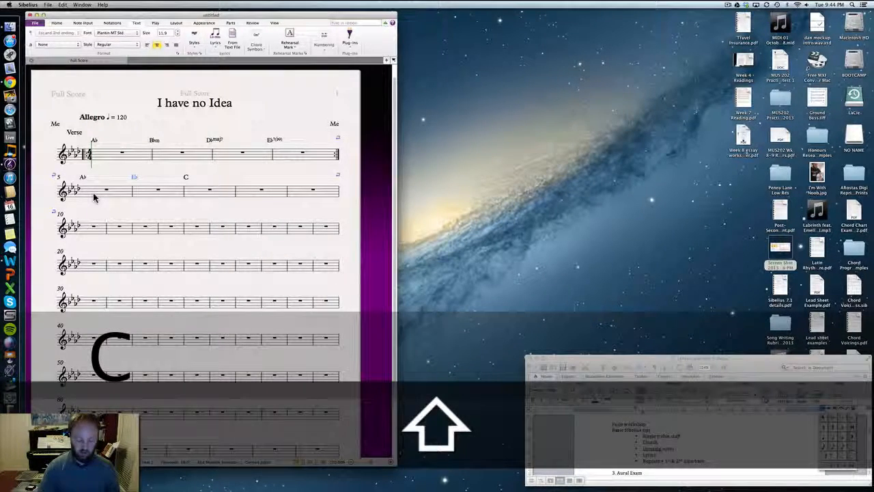
type("7")
key("Tab")
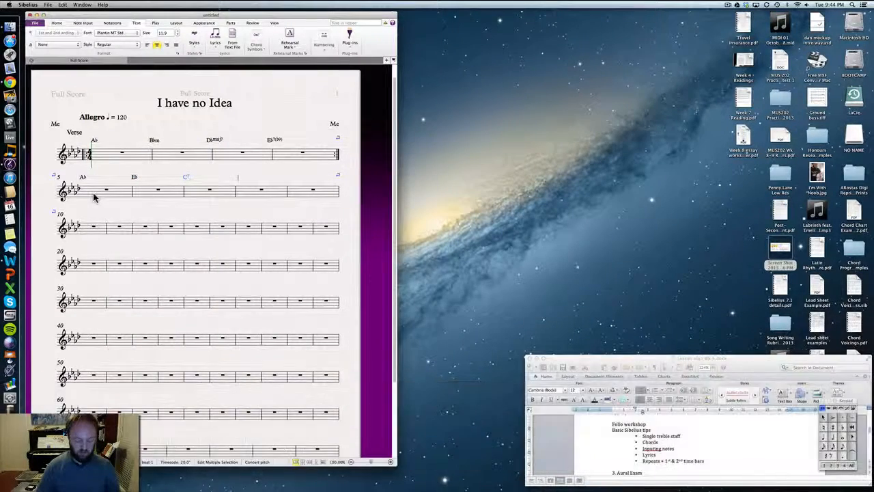
type("Fm")
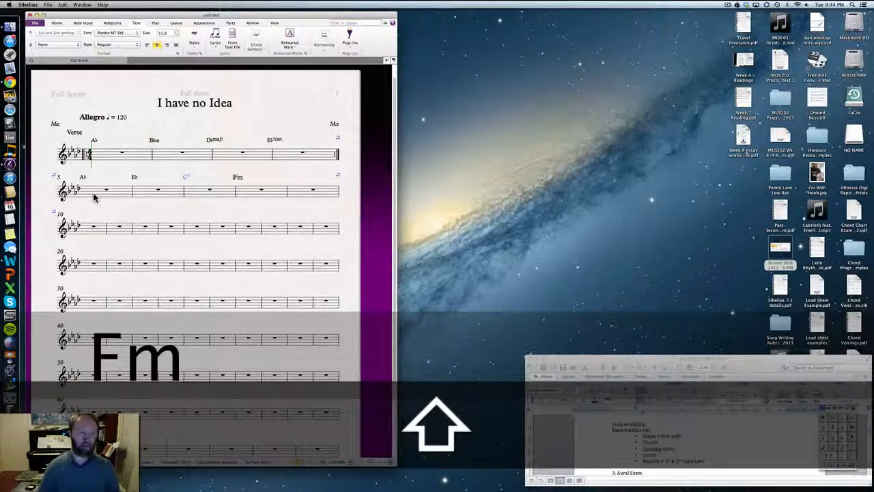
key("Tab")
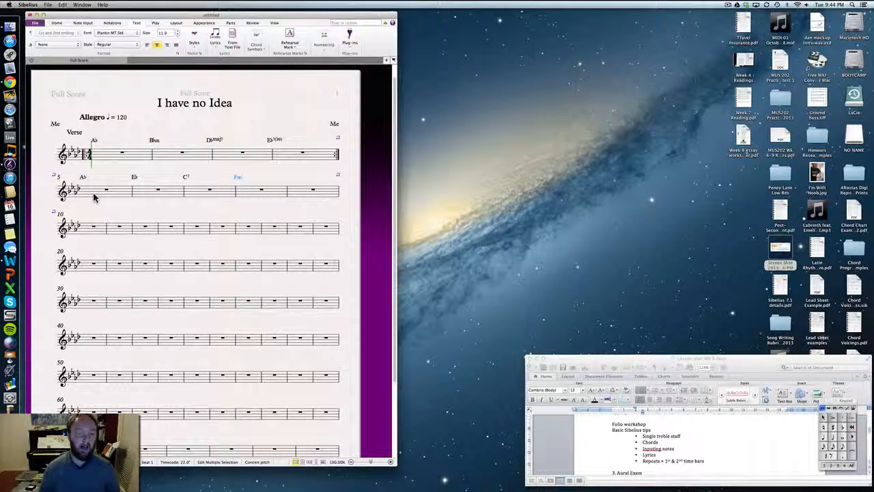
type("Eb")
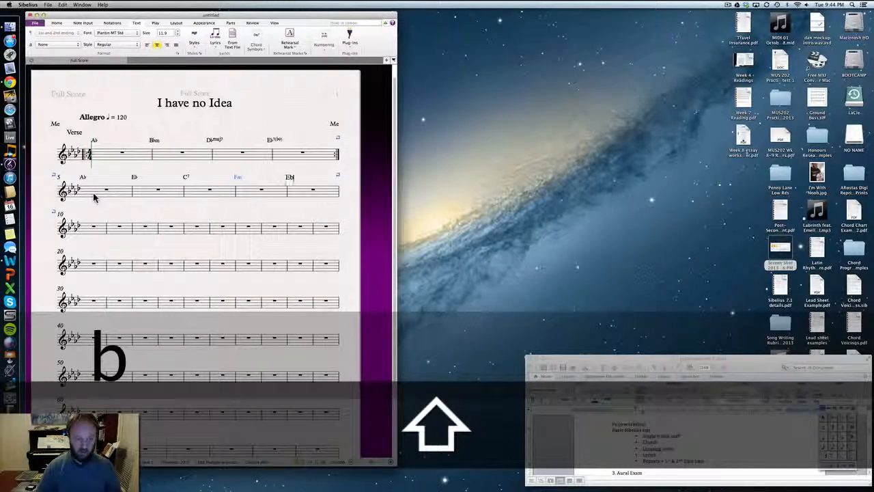
type("7")
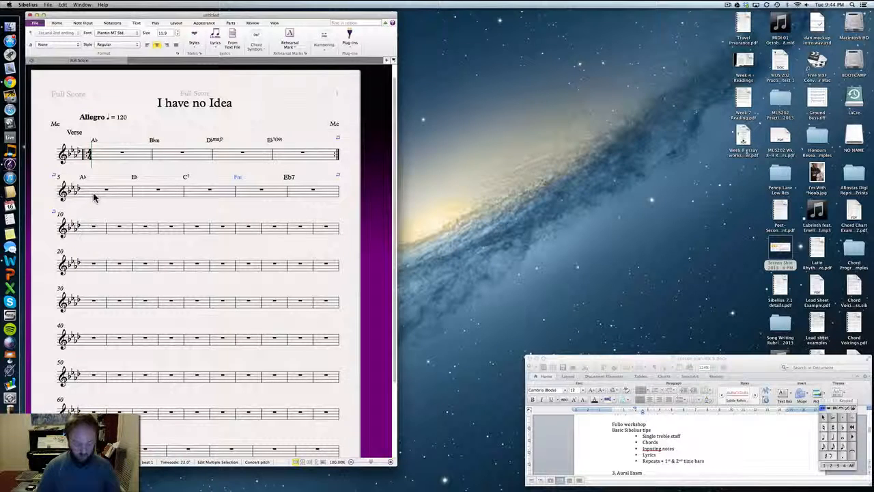
type("add13")
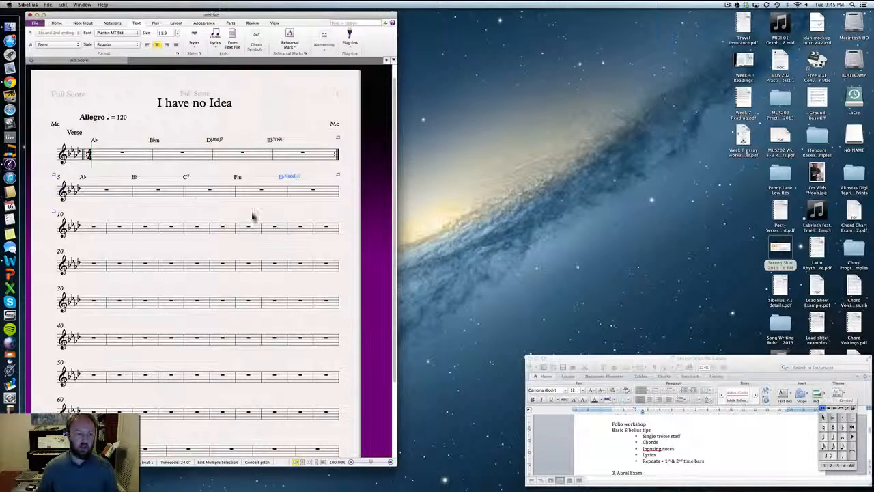
Add a Start Repeat barline at the start of bar 5 and an End Repeat barline at the end of bar 8.
left_click(102, 192)
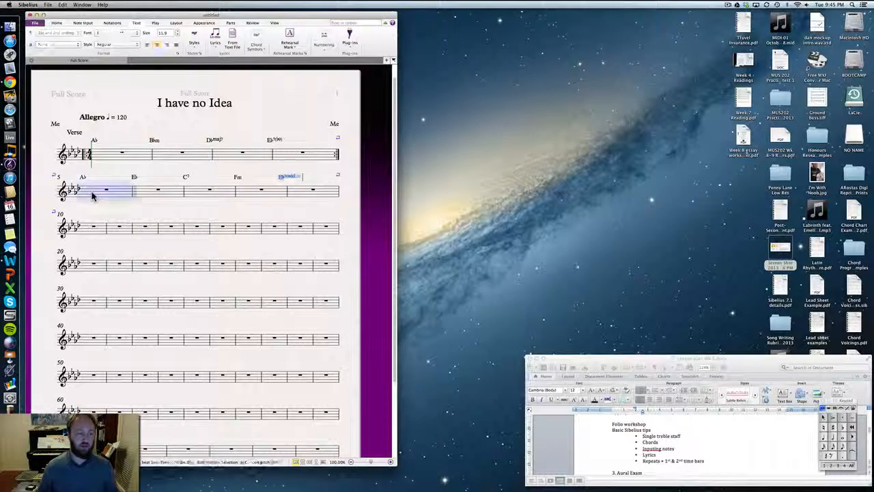
left_click(111, 22)
left_click(99, 39)
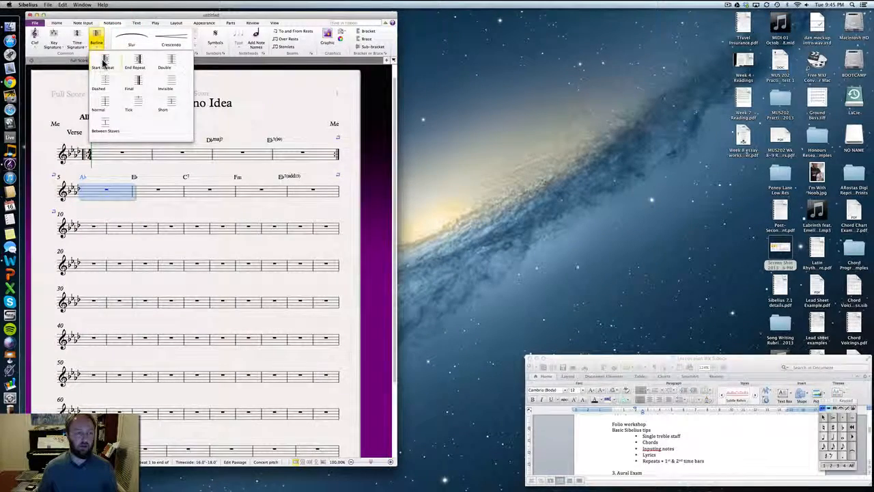
left_click(103, 60)
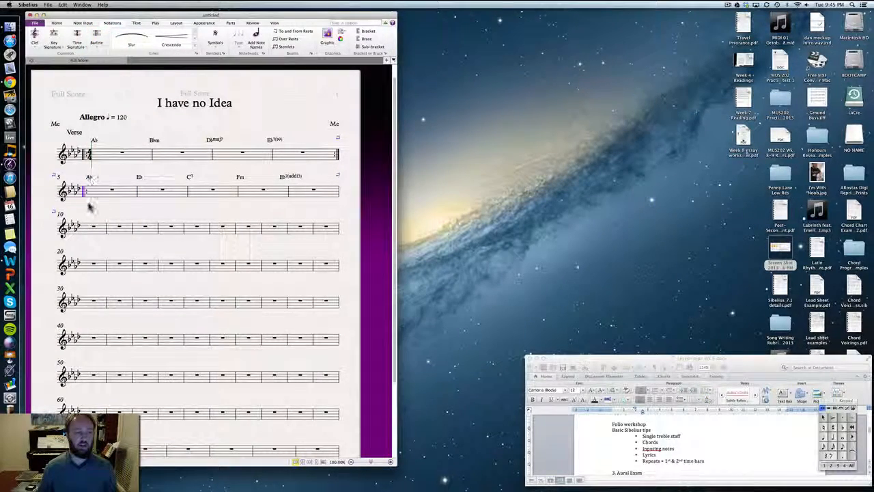
left_click(266, 195)
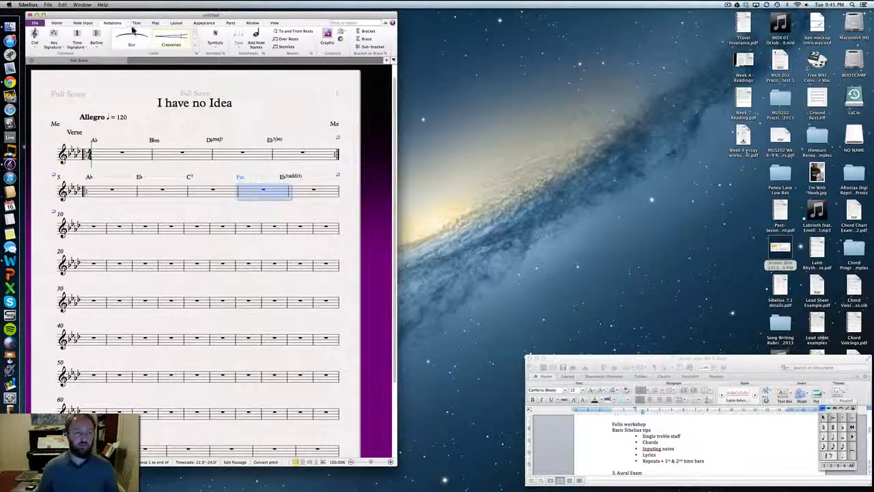
left_click(103, 37)
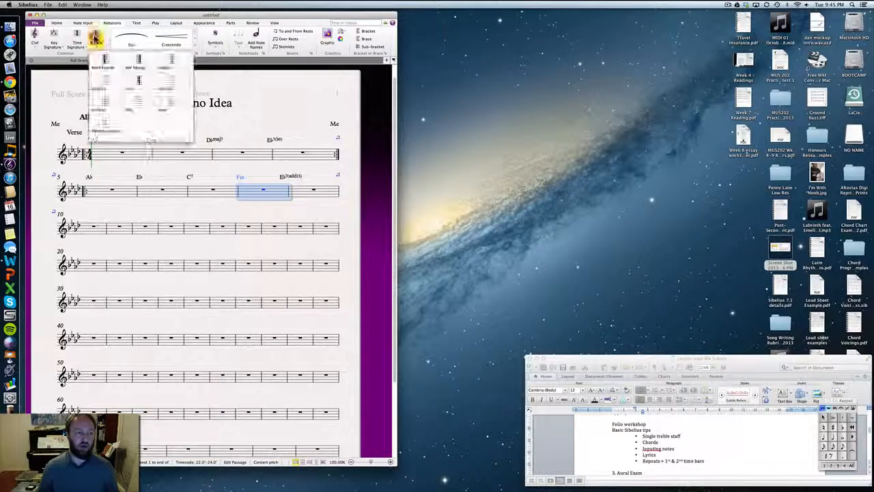
left_click(130, 62)
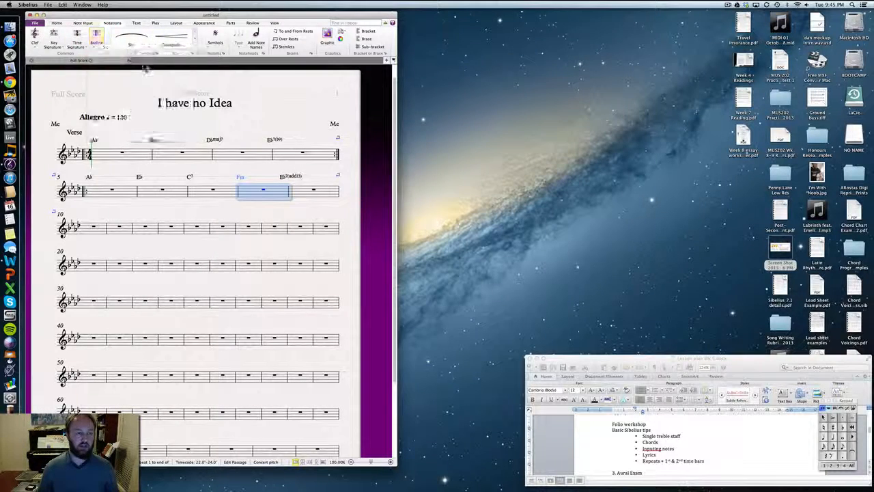
Add a 1st ending line over bar 8 and raise it above the Fm chord symbol.
left_click(251, 193)
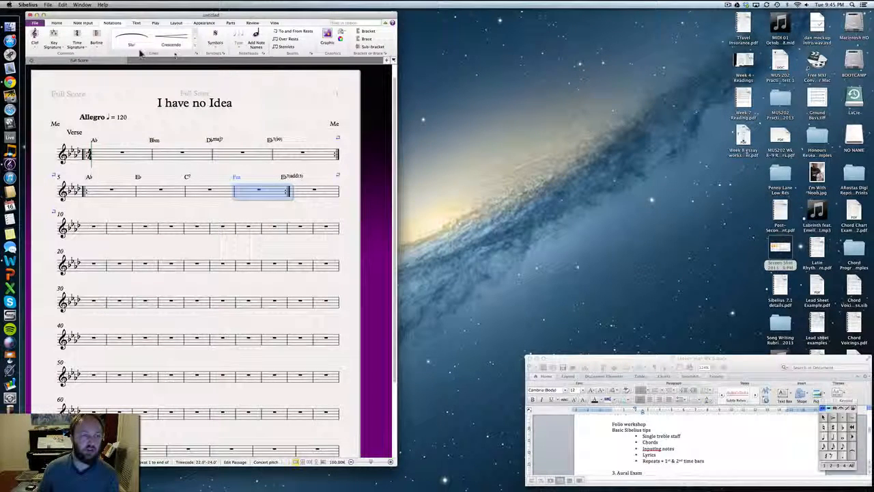
left_click(194, 43)
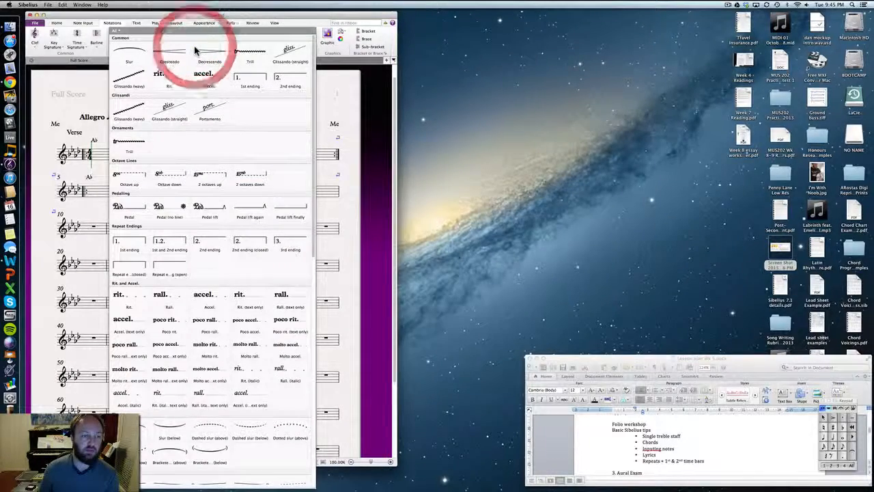
left_click(254, 81)
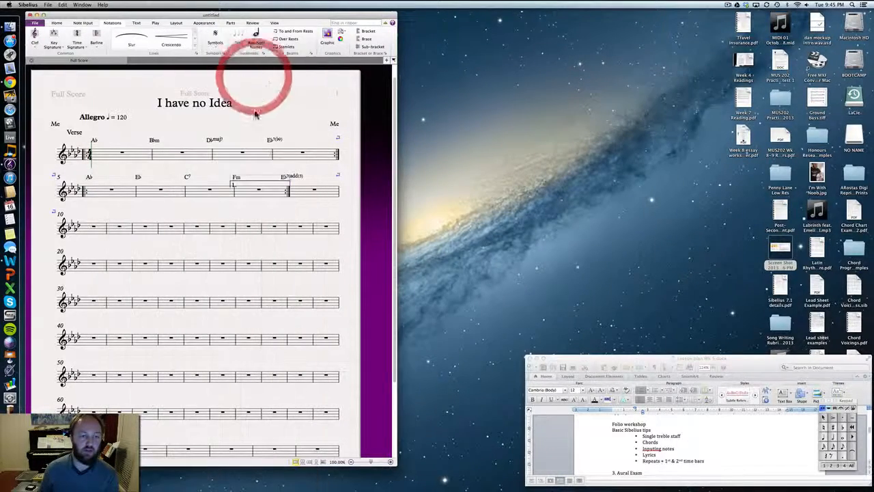
left_click(241, 183)
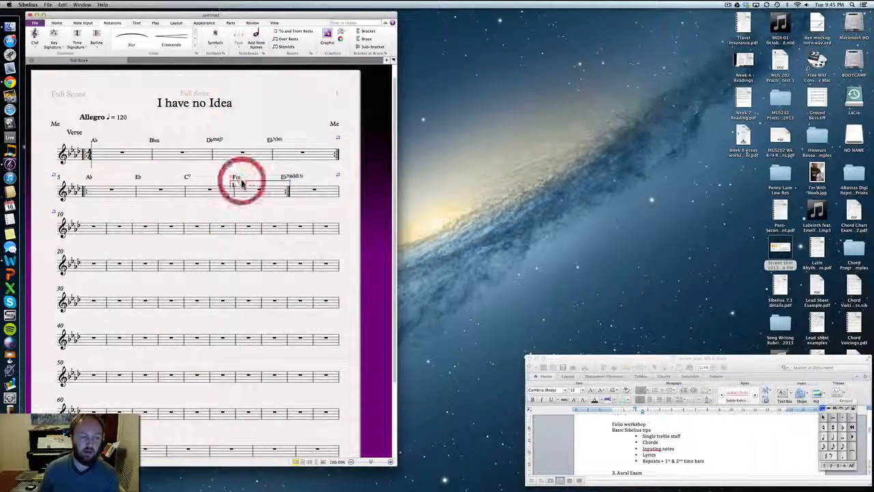
left_click(242, 180)
mouse_move(242, 181)
left_mouse_down()
mouse_move(244, 171)
mouse_move(232, 172)
left_mouse_up()
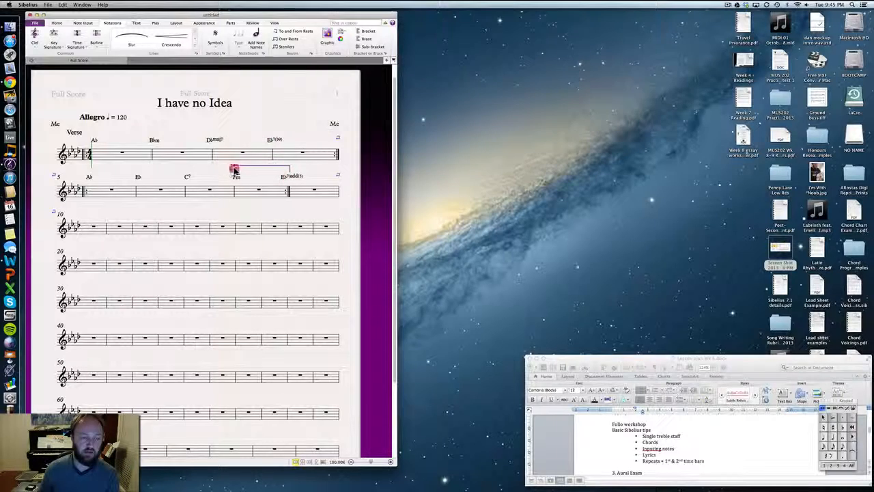
left_click(235, 168)
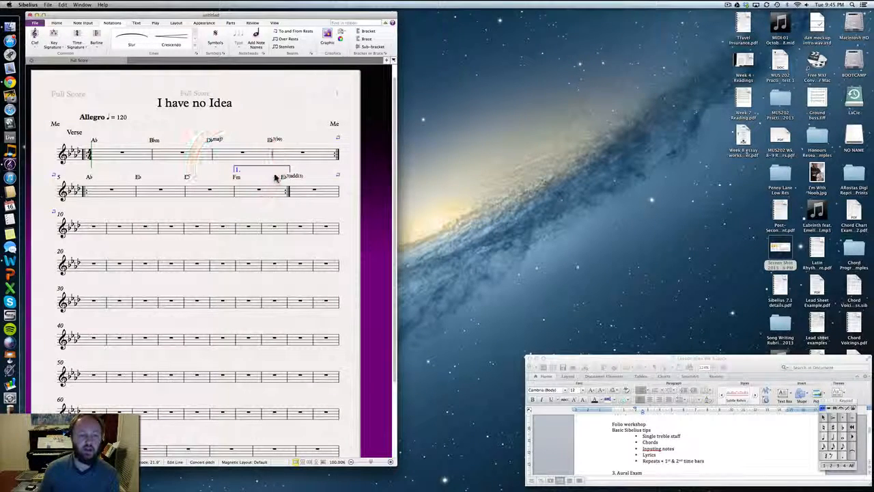
Shift the Fm and Eb7(add13) chord symbols slightly right and lower the 1st ending line so its bracket encloses Fm.
left_click(292, 177)
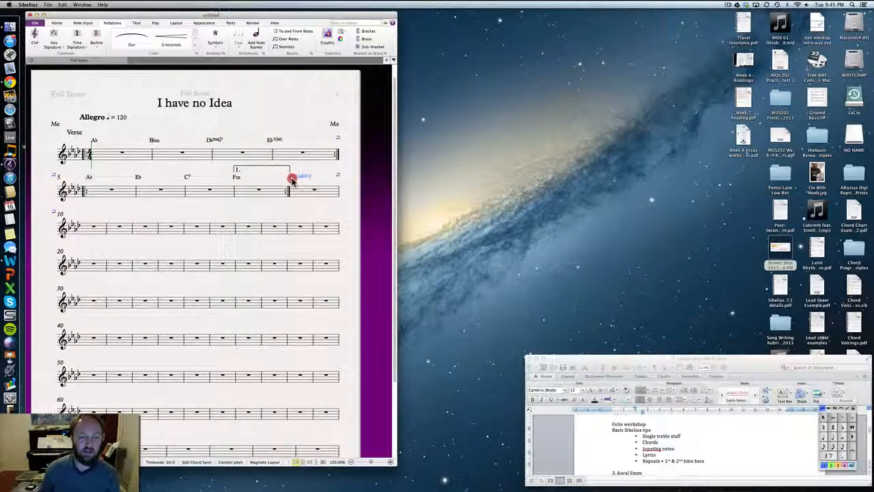
left_click(236, 178)
left_click_drag(236, 178, 246, 178)
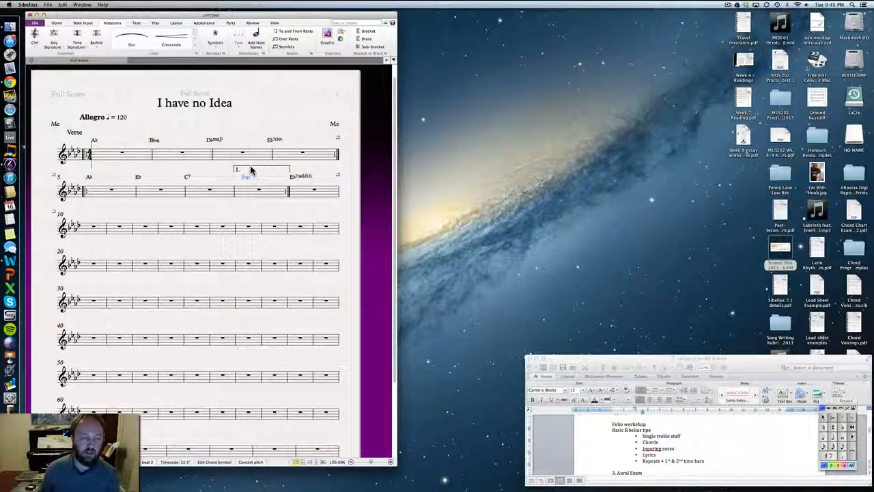
left_click(250, 173)
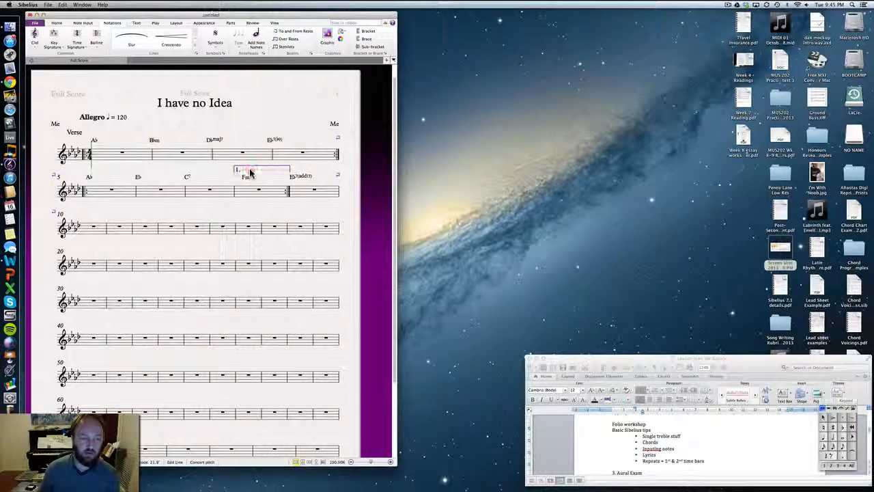
left_click(292, 179)
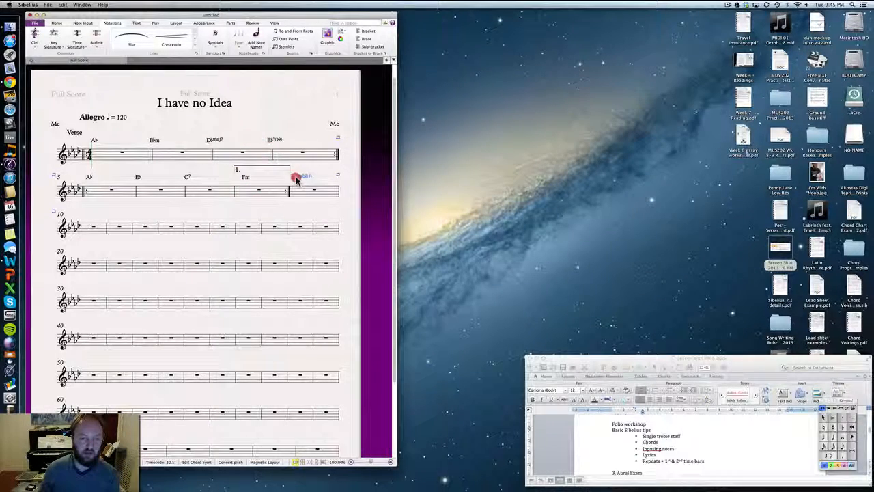
left_click(264, 172)
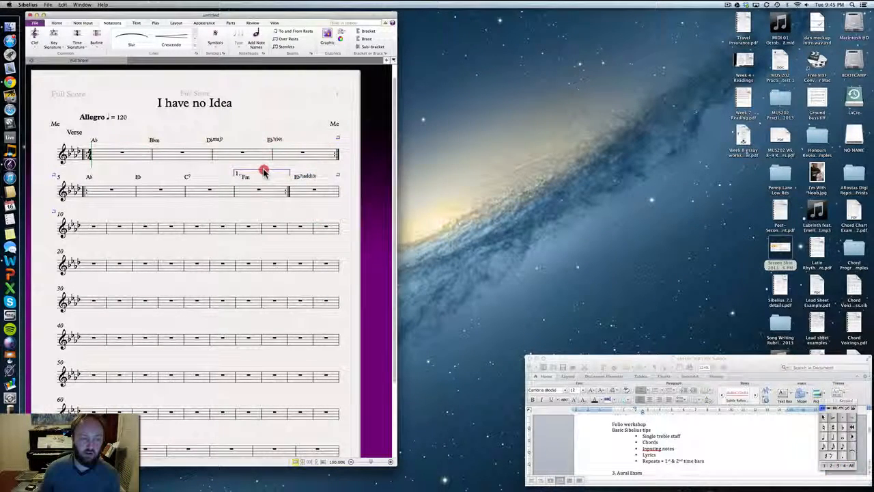
left_click_drag(264, 172, 265, 173)
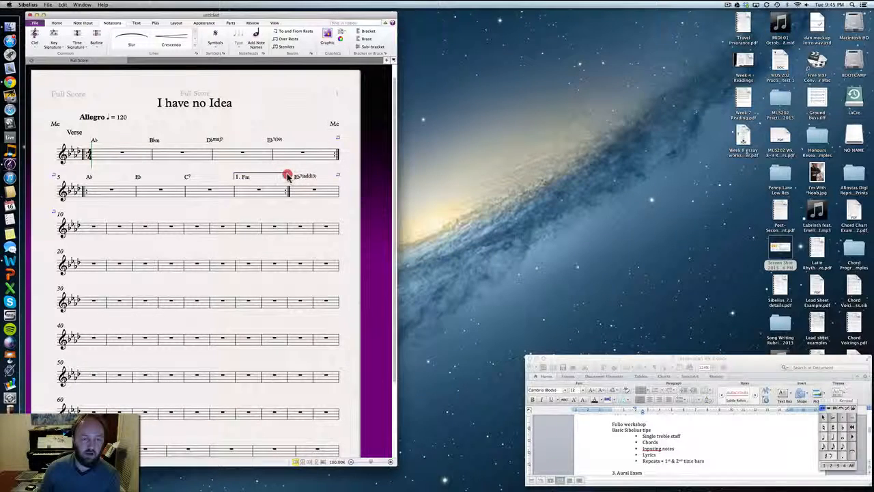
Add a 2nd ending line over bar 9 and move both ending lines level with each other above the chord symbols.
left_click(300, 191)
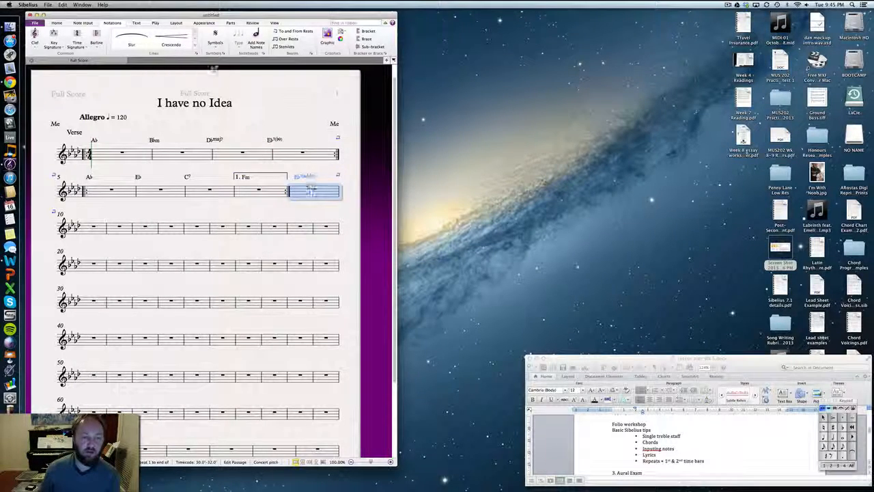
left_click(195, 46)
left_click(285, 118)
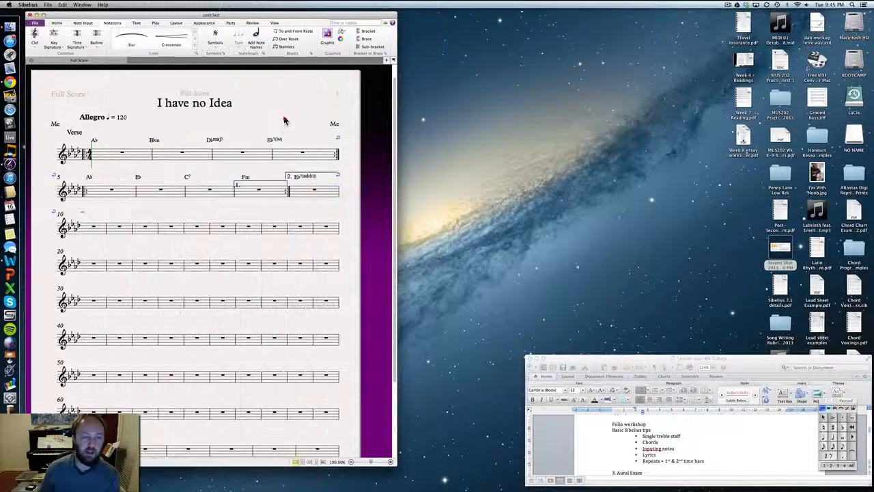
left_click(295, 175)
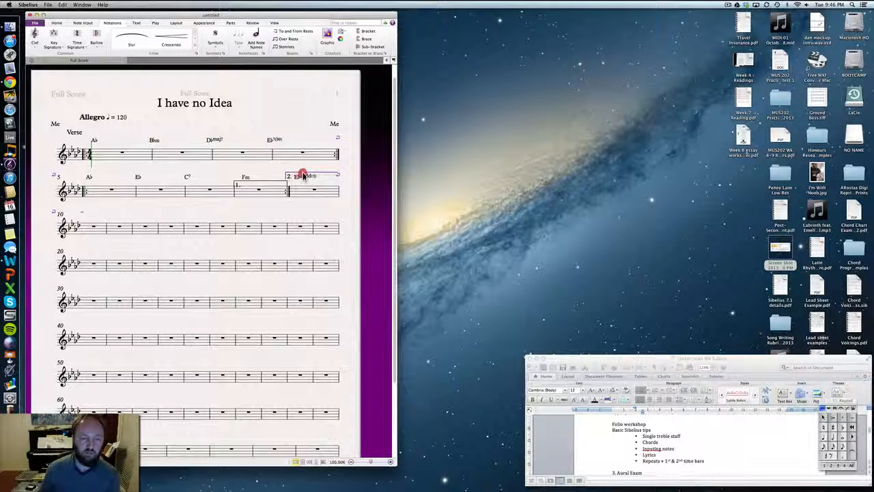
left_click_drag(306, 172, 283, 168)
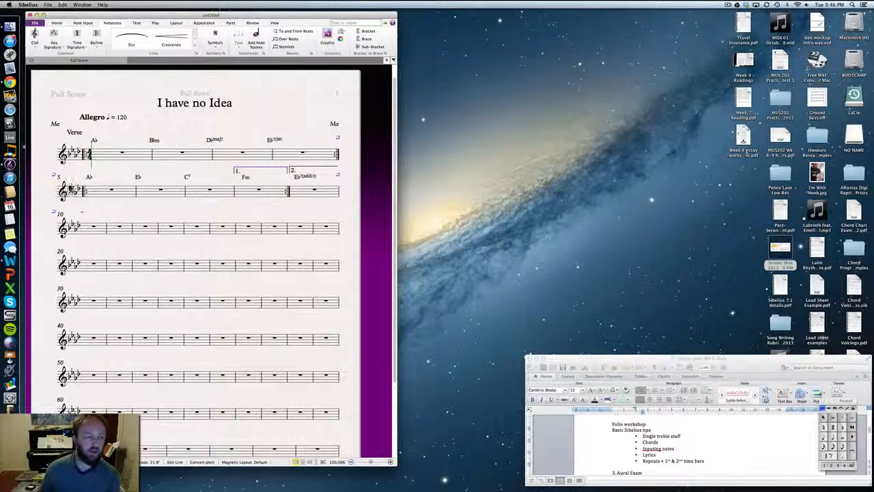
Add the plain text label "Chorus" at bar 5 and move it left and up, above the second system's clef.
left_click(100, 192)
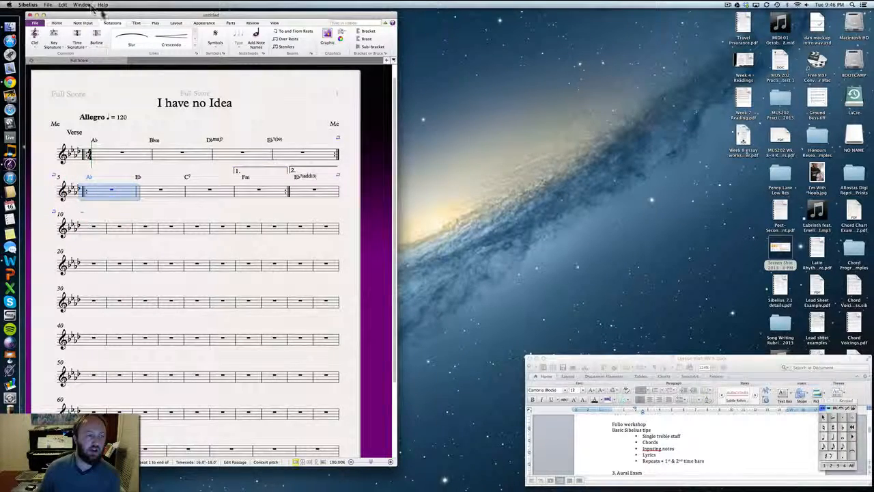
left_click(137, 22)
left_click(194, 38)
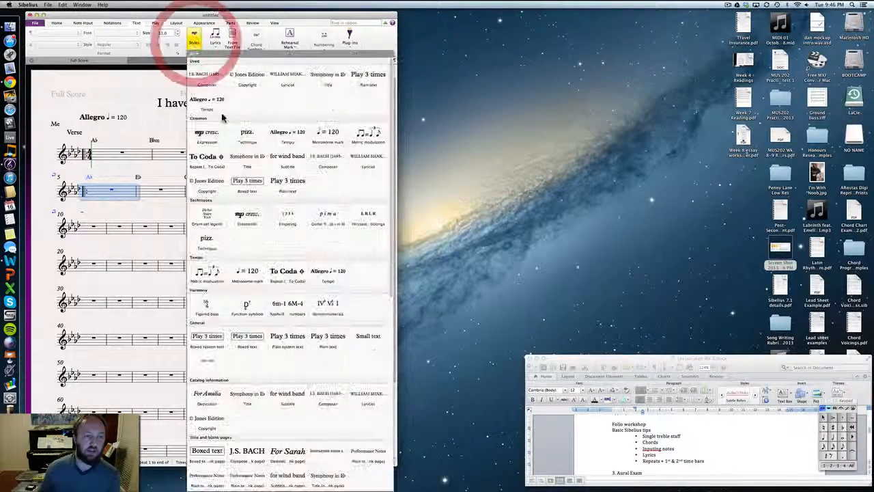
left_click(287, 189)
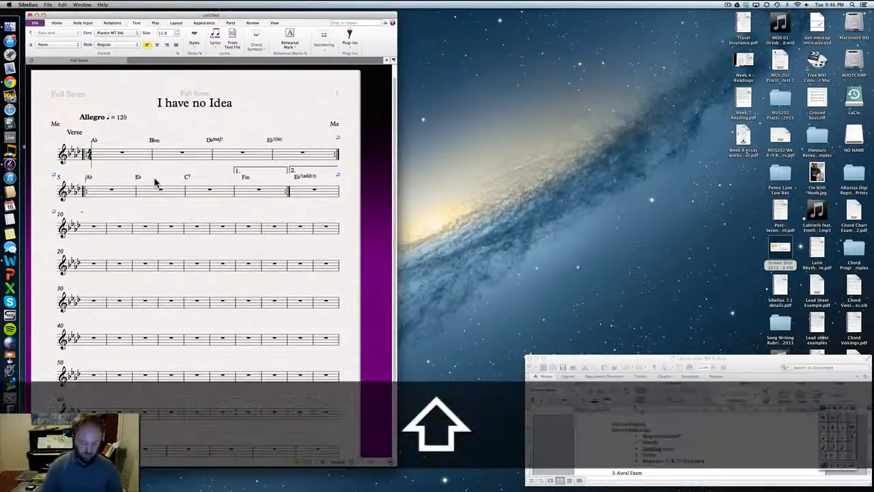
type("Chorus")
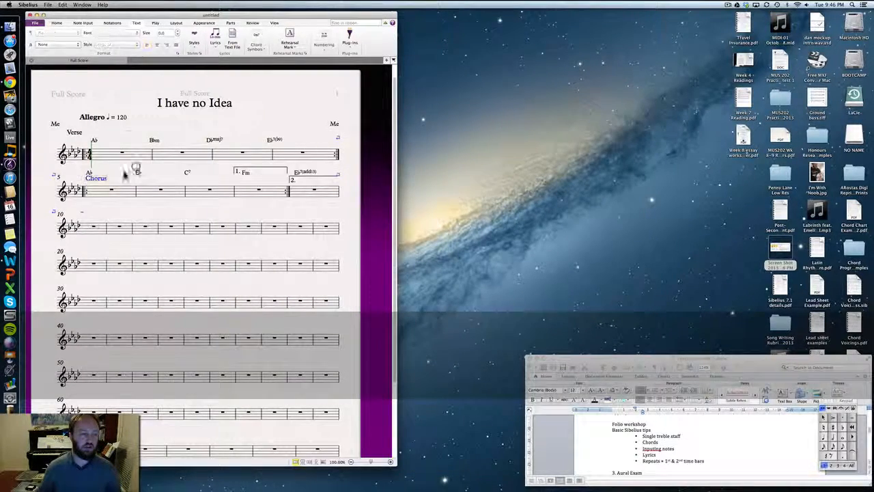
key("Escape")
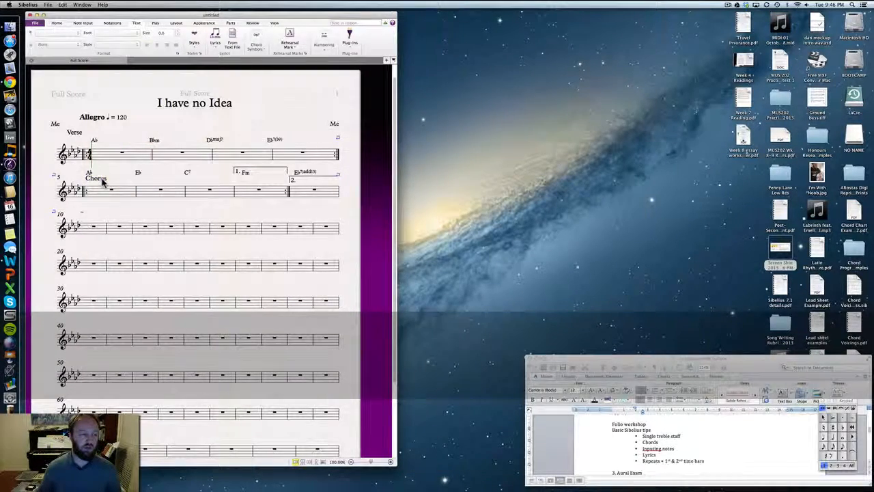
left_click_drag(103, 181, 78, 175)
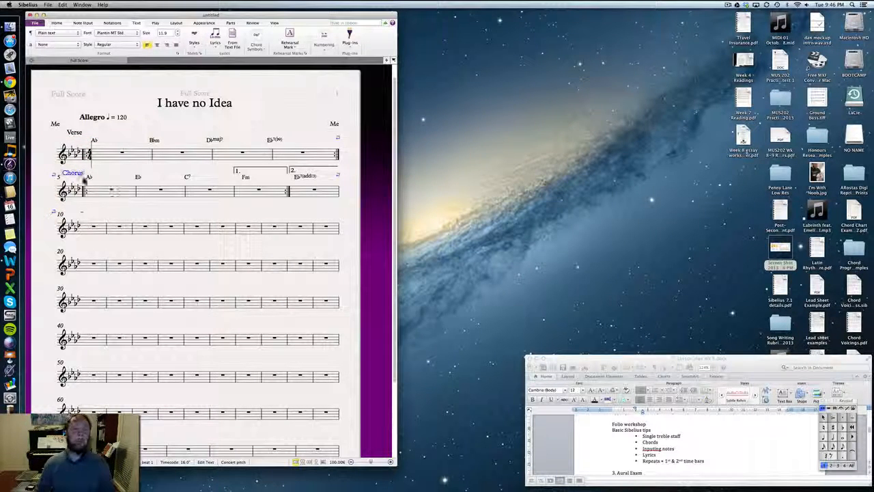
Move the "Verse" and "Chorus" labels to sit in front of the clefs of the first and second systems.
left_click_drag(75, 133, 43, 190)
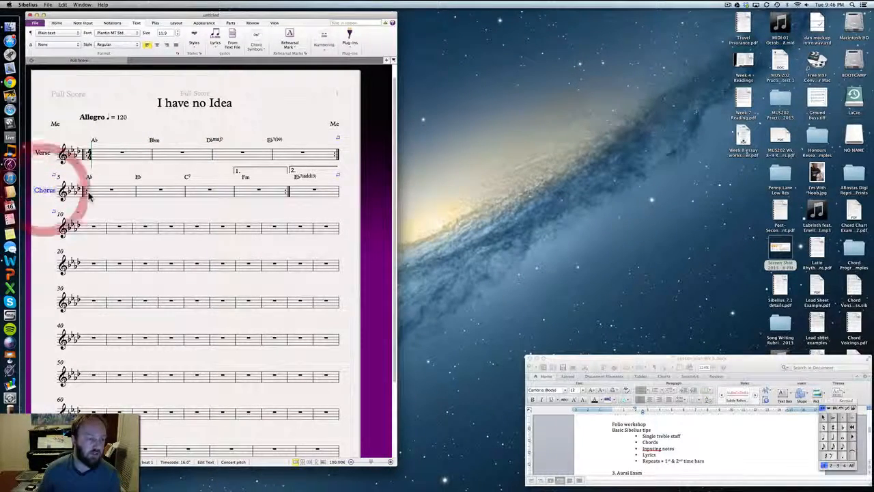
left_click(105, 196)
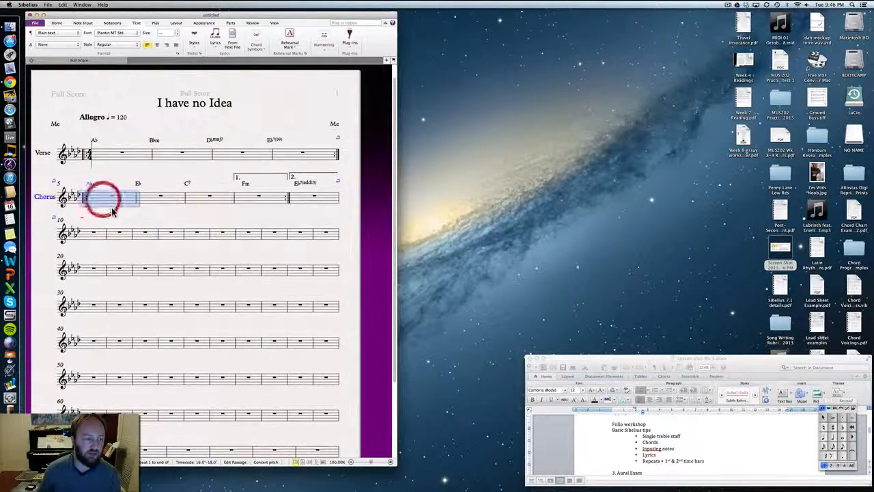
left_click(114, 213)
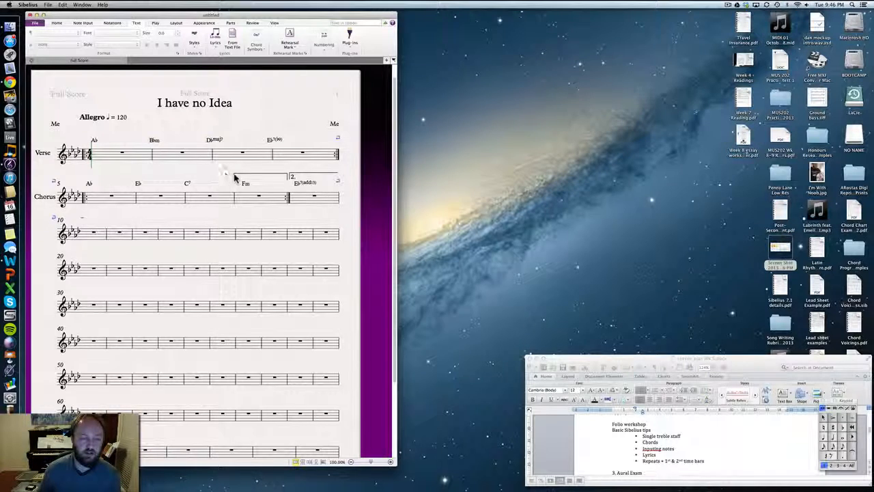
Start note input in bar 1 of the verse and move the floating Keypad beside the score.
left_click(111, 158)
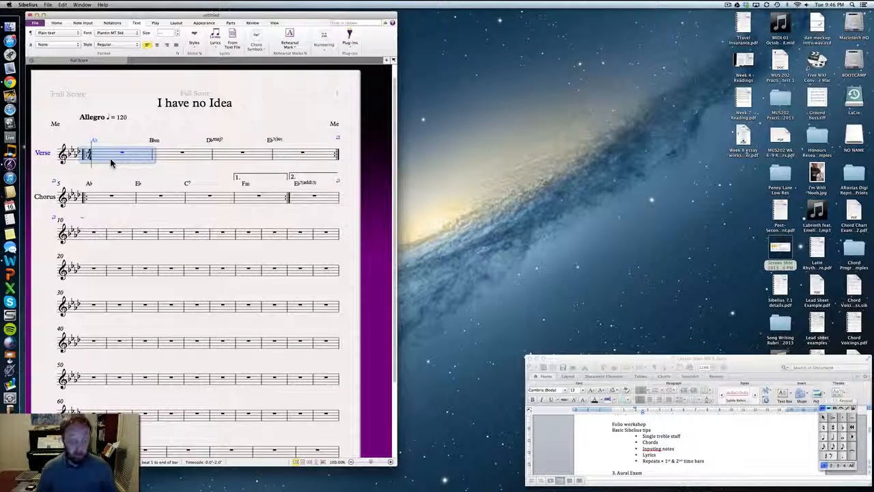
key("n")
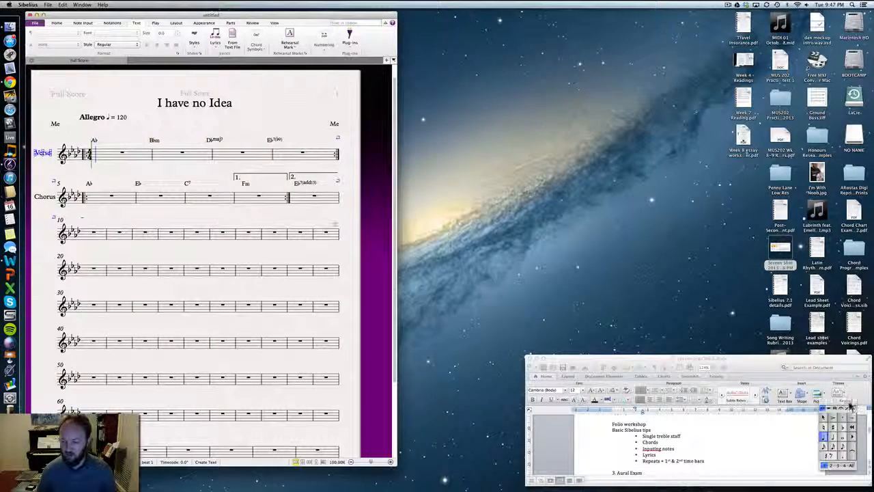
left_click_drag(851, 406, 380, 377)
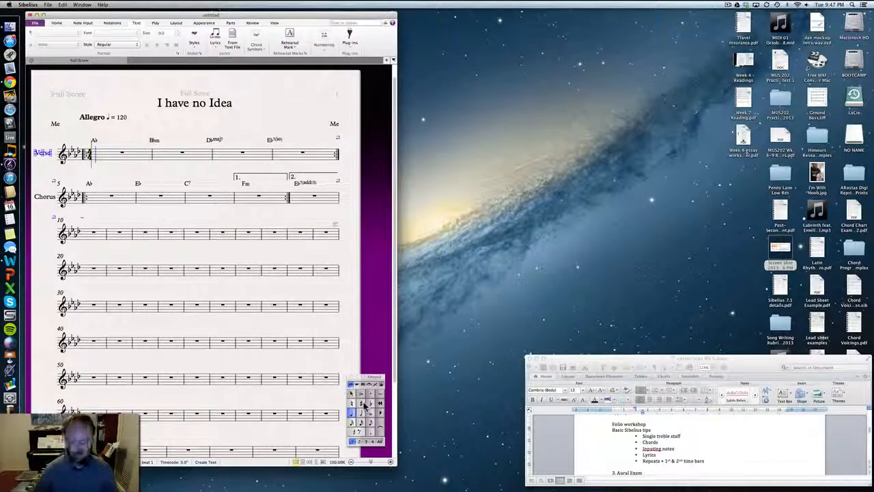
Try out the Keypad's different note values in turn without entering any notes.
key("4")
key("5")
key("6")
key("1")
key("2")
key("3")
key("4")
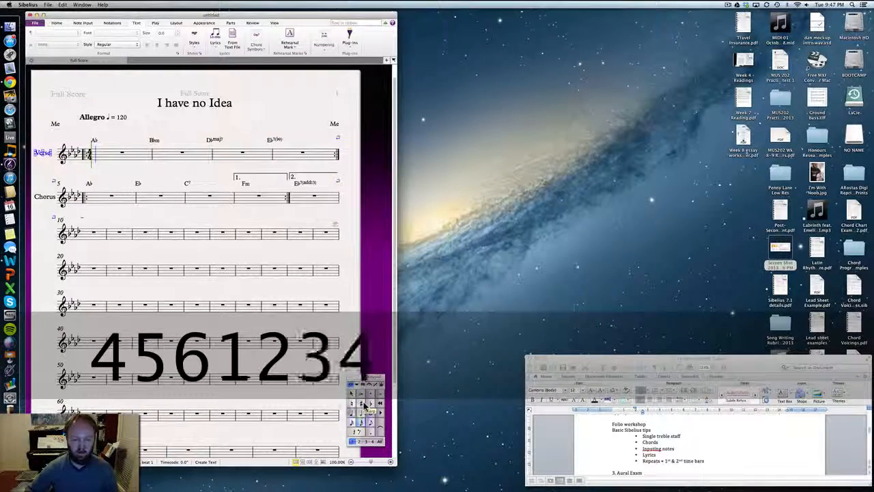
key("5")
key("6")
key("1")
key("2")
key("3")
key("4")
key("5")
key("6")
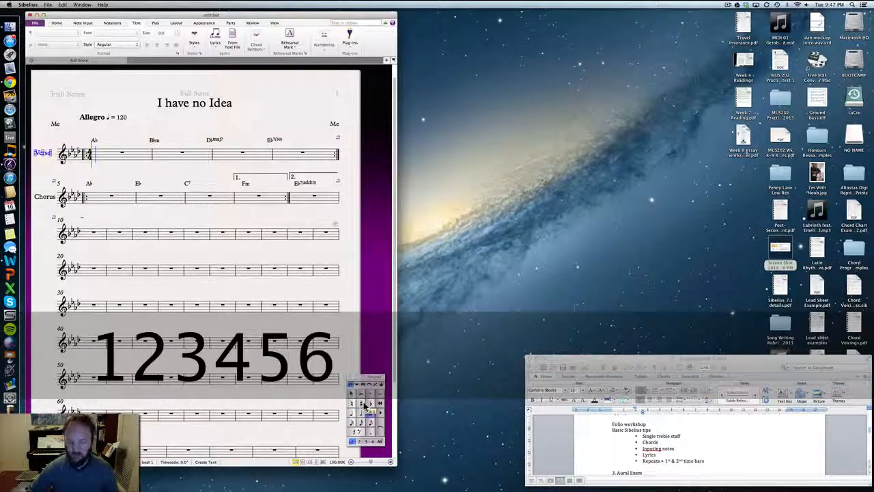
key("1")
key("2")
key("3")
key("4")
key("5")
key("6")
key("4")
key("5")
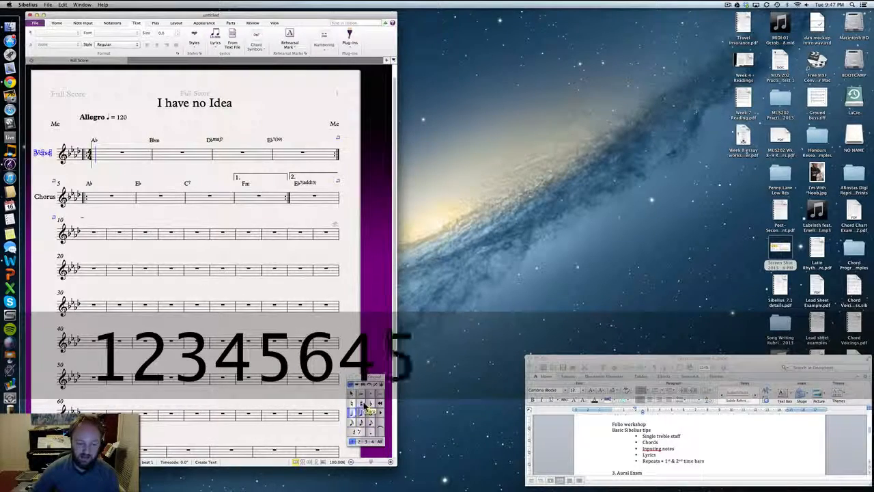
key("6")
key("4")
key("2")
key("1")
key("3")
key("2")
key("4")
key("5")
key("6")
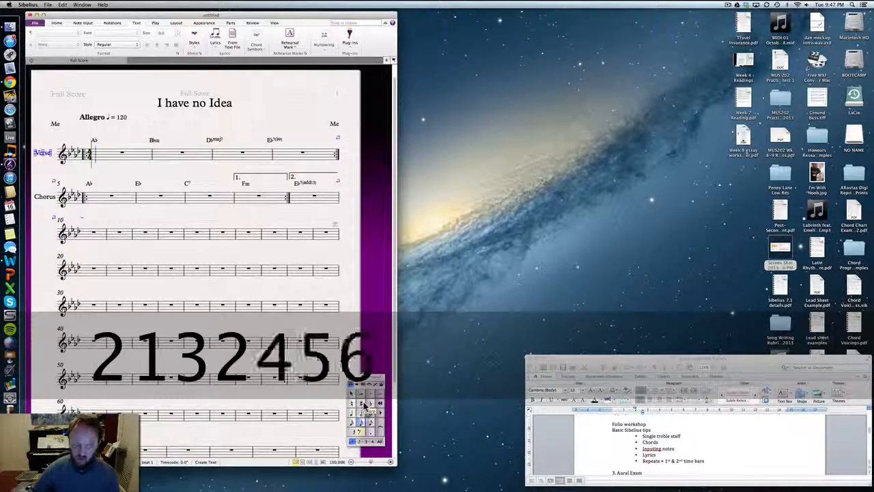
key("5")
key("4")
key("2")
key("3")
key("2")
key("1")
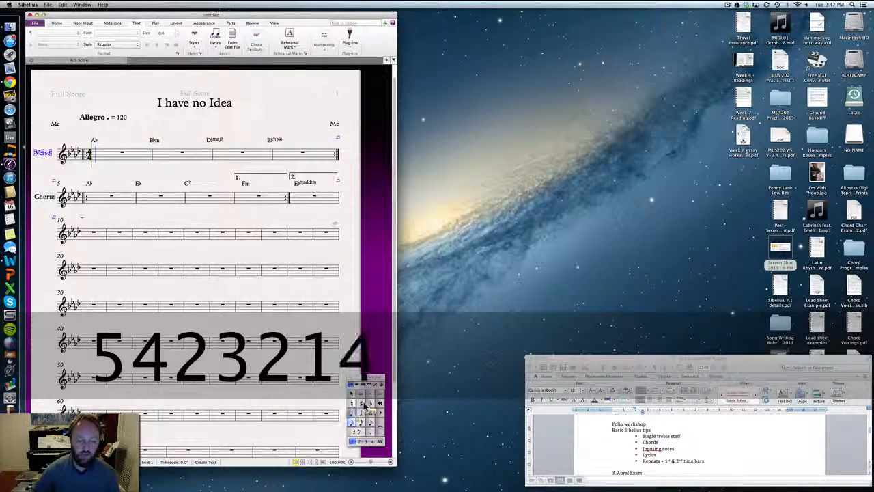
Try out the Keypad's natural, sharp and flat accidentals without entering any notes.
key("5")
key("8")
key("5")
key("8")
key("8")
key("9")
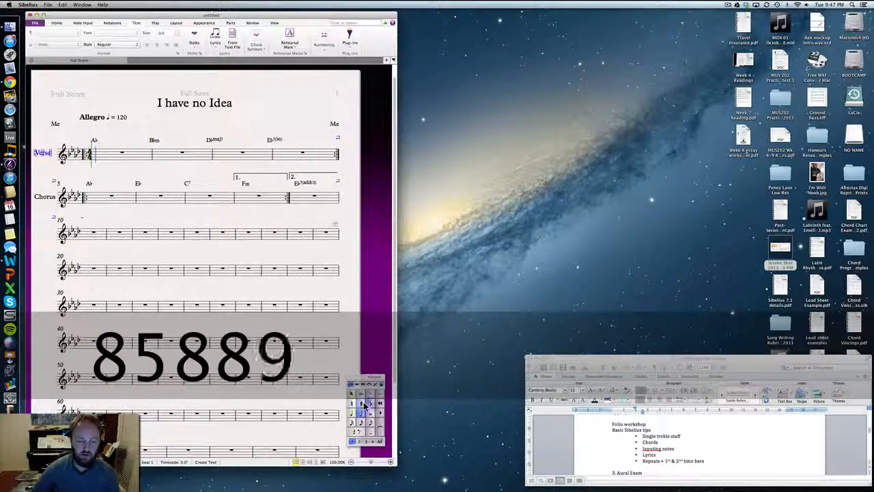
key("8")
key("9")
key("8")
key("7")
key("8")
key("9")
key("8")
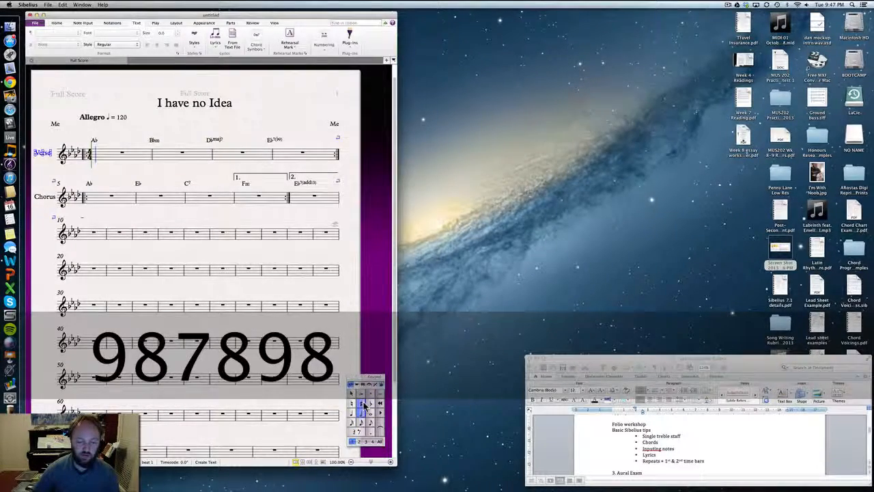
key("5")
key("8")
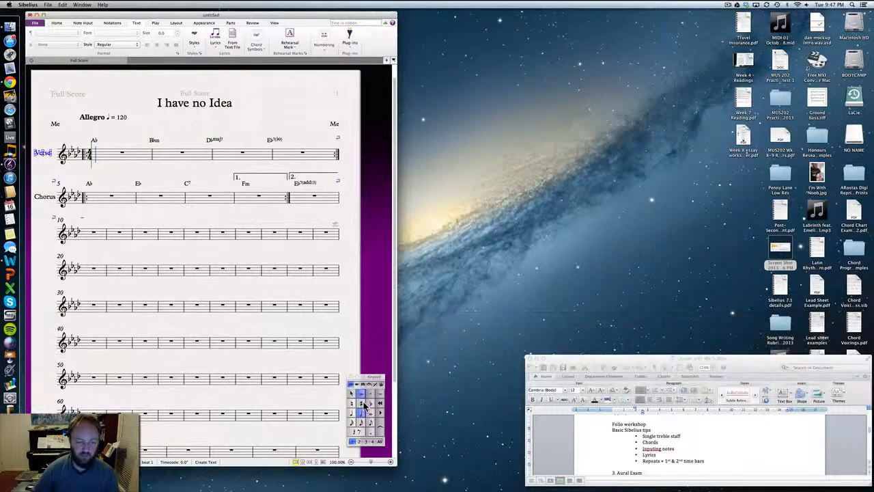
Try out the Keypad's articulation marks without entering any notes.
key("slash")
key("equal")
key("slash")
key("asterisk")
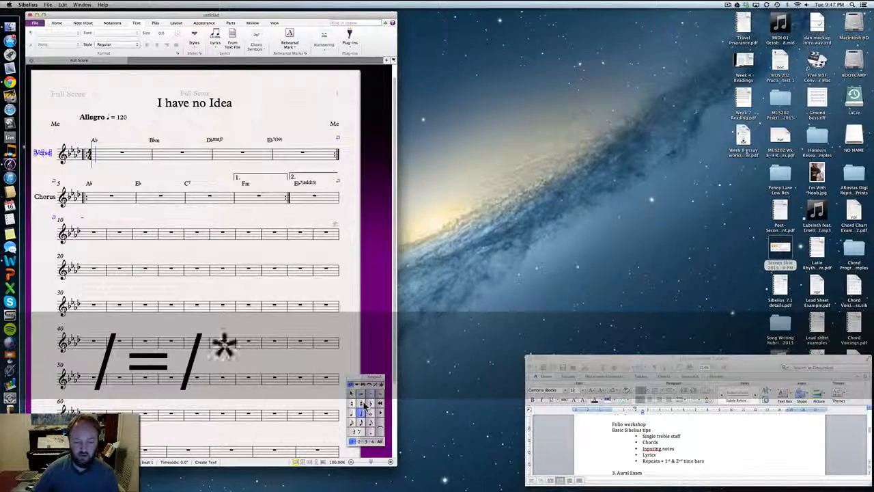
key("asterisk")
key("ctrl")
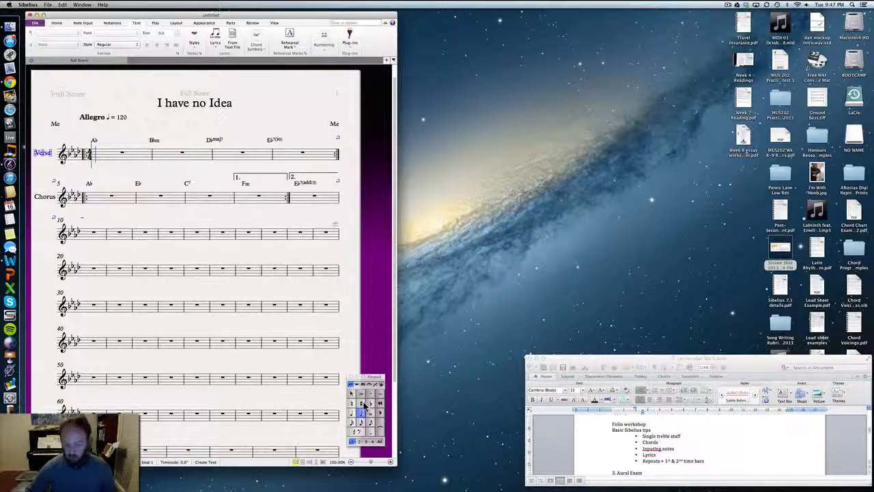
Fill bar 1 with the quarter notes Ab, Bb, C and Eb.
key("4")
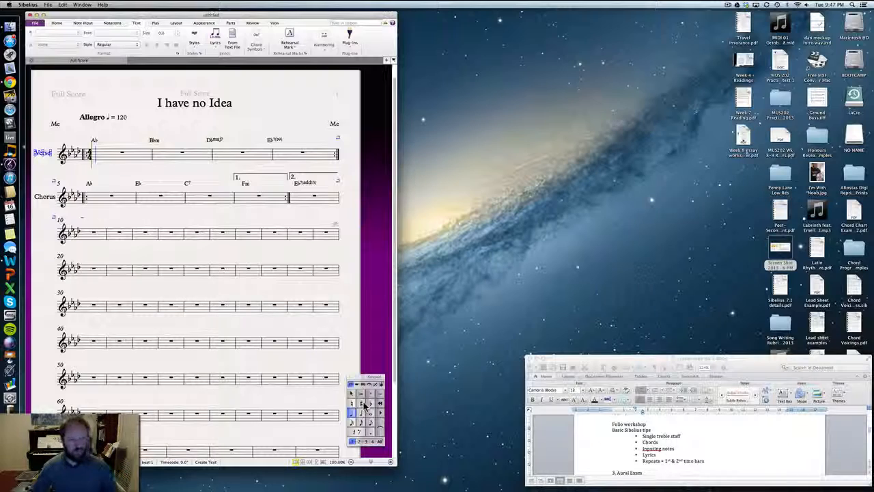
key("a")
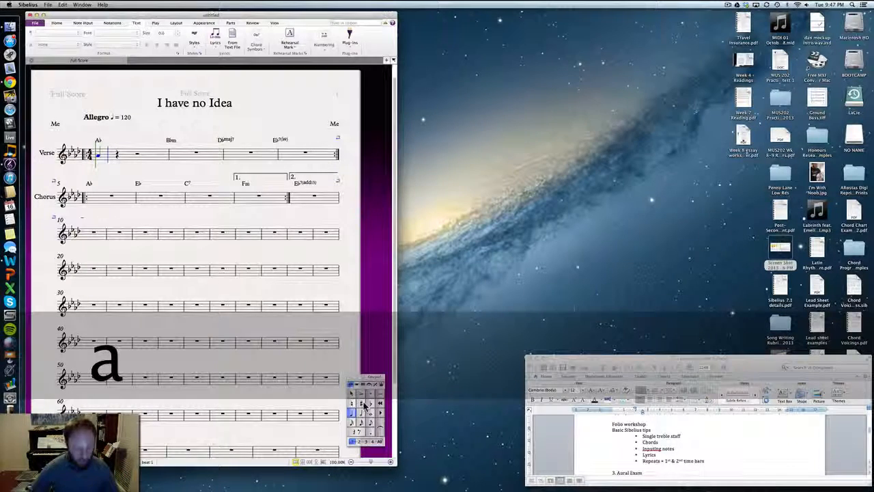
key("b")
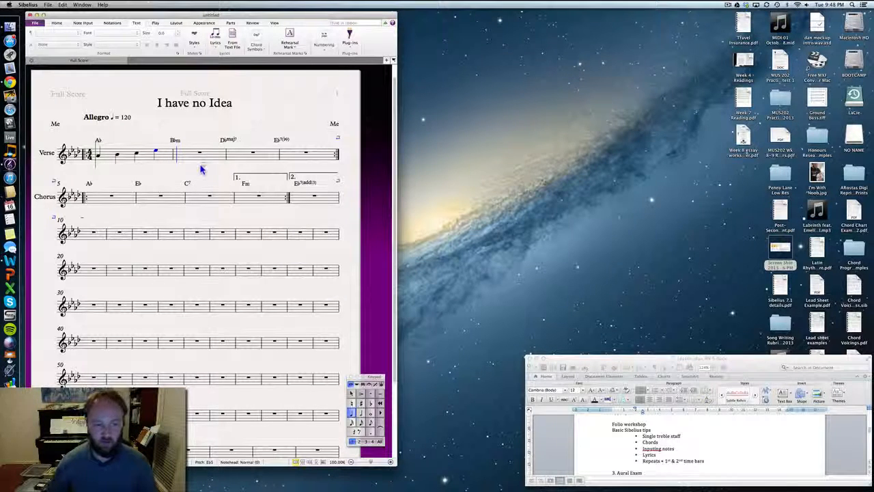
Tie the last Eb of bar 1 to a quarter-note Eb in bar 2, add quarter notes Db, C and Ab, and end note input.
key("KP_Enter")
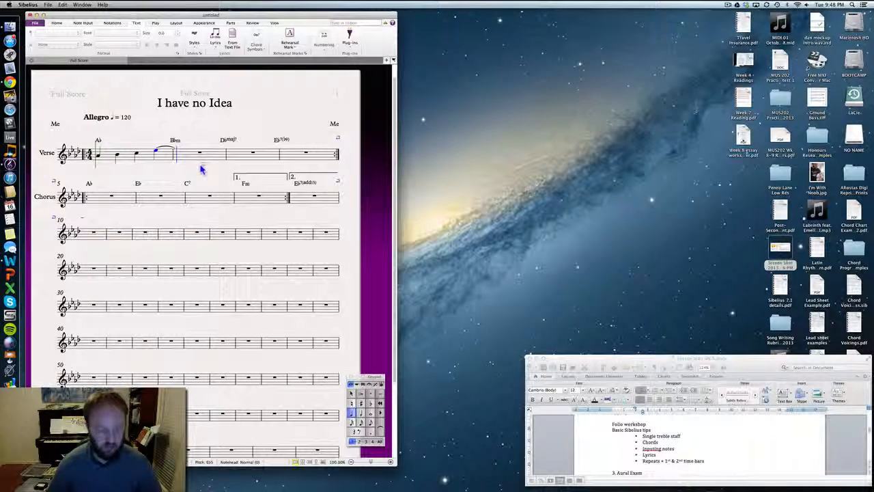
key("e")
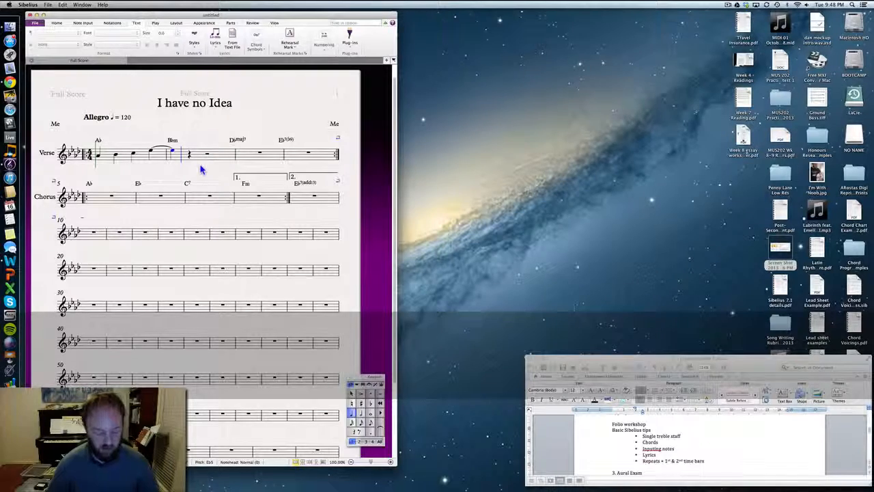
key("d")
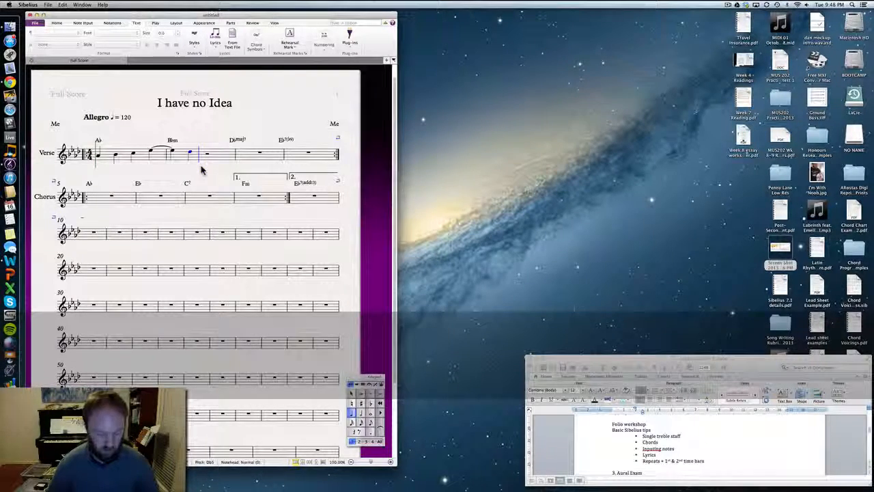
key("c")
key("a")
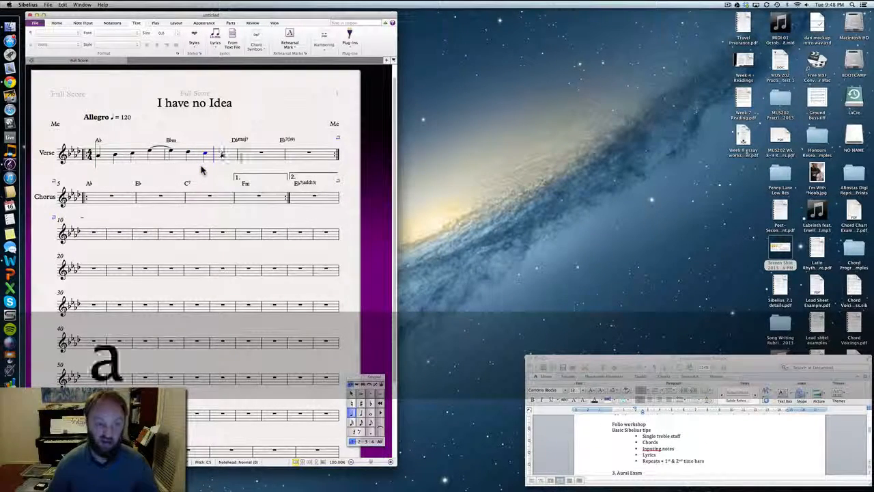
key("Escape")
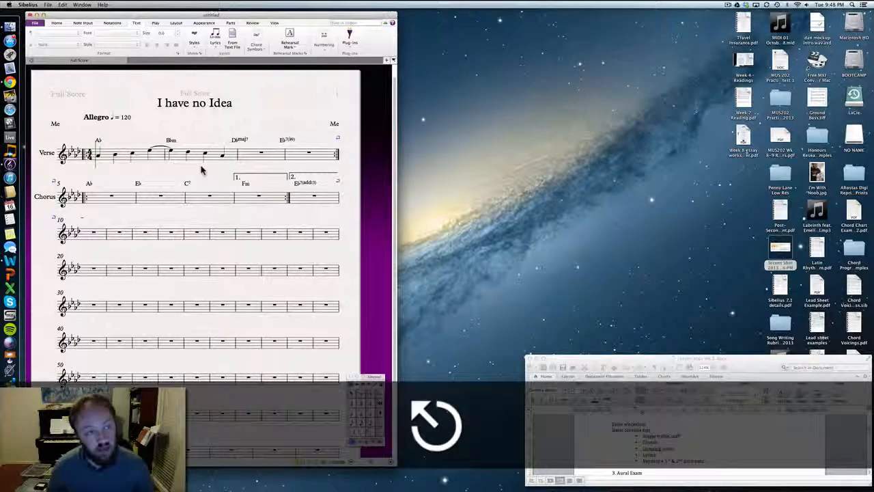
left_click(99, 156)
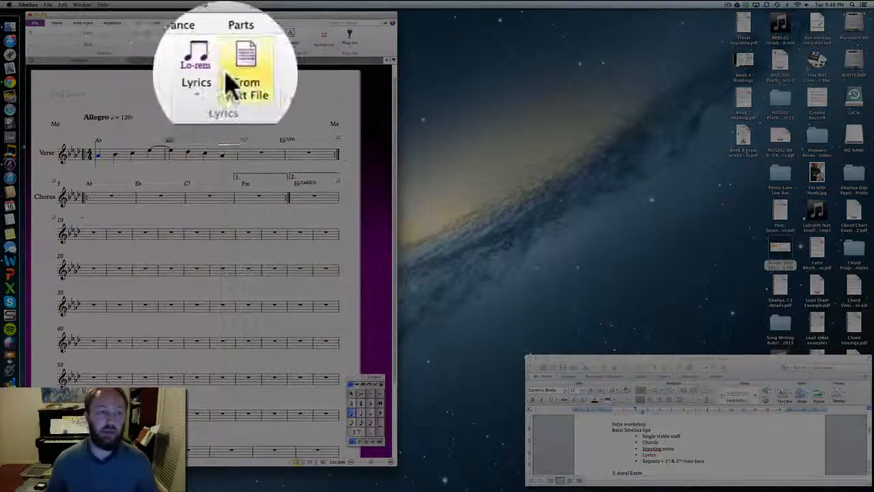
left_click(214, 49)
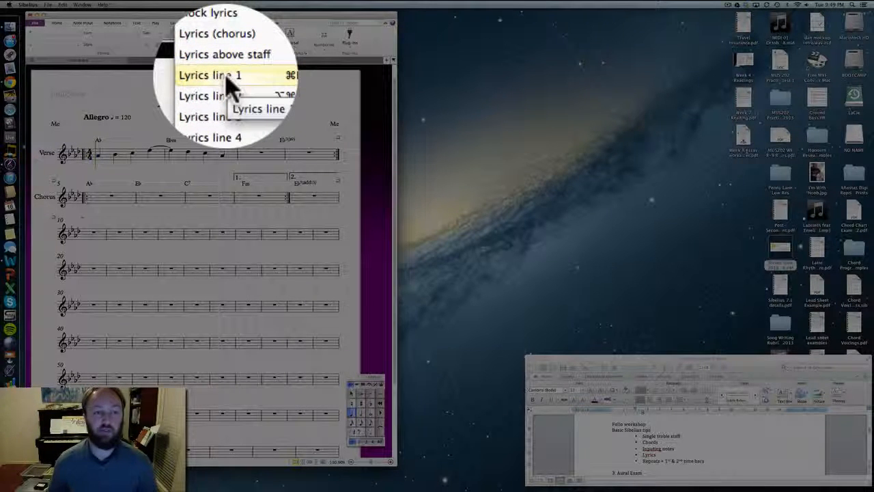
left_click(228, 77)
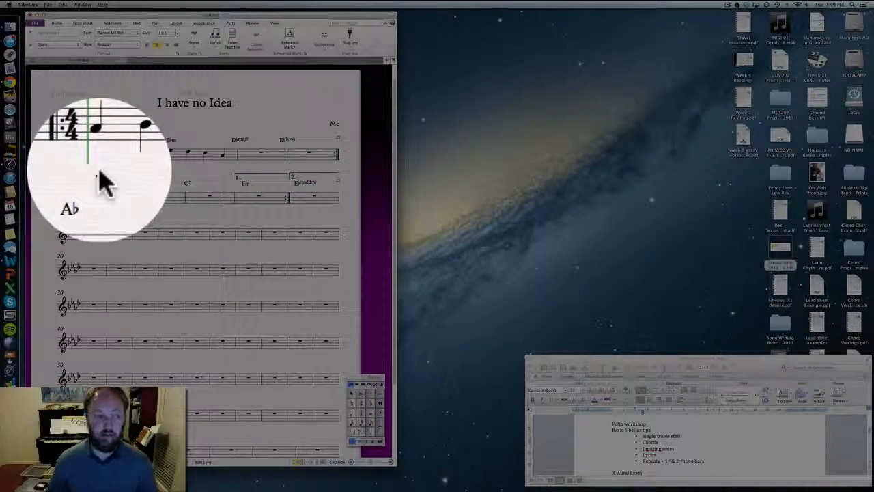
key("super+z")
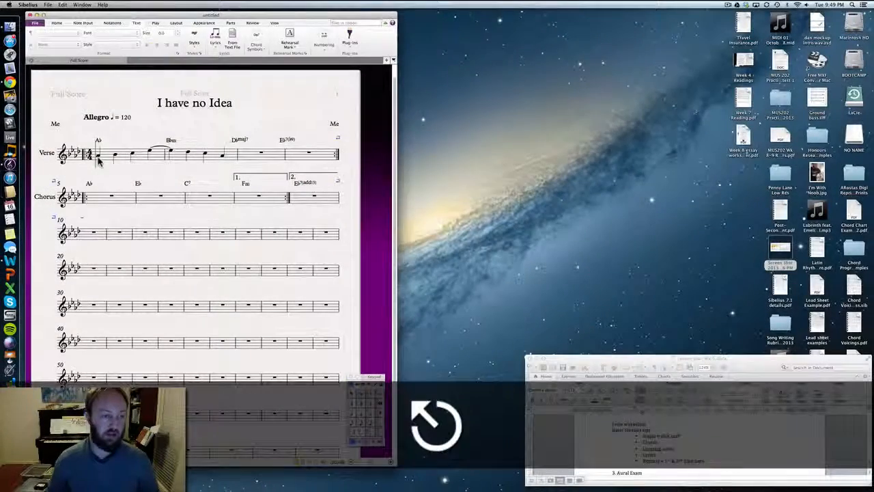
Start a lyric line at the first Ab of bar 1 and enter "I", "have" and "no" under successive notes.
left_click(97, 156)
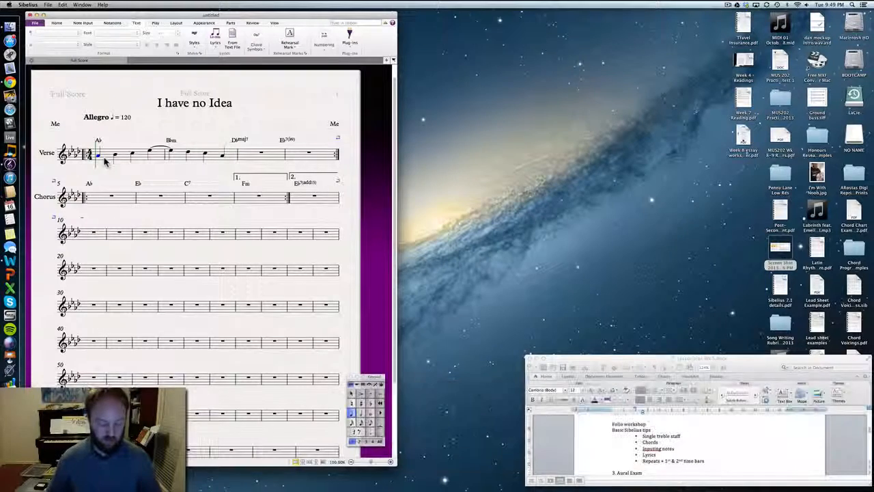
key("super+l")
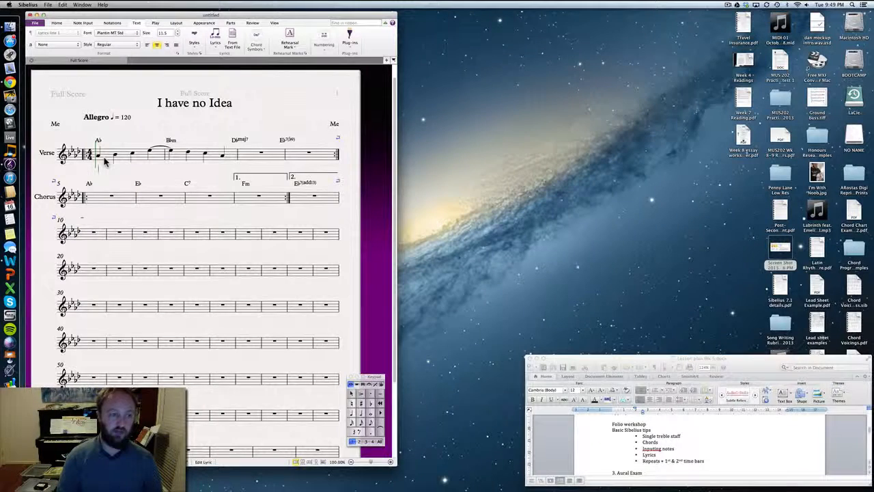
key("shift")
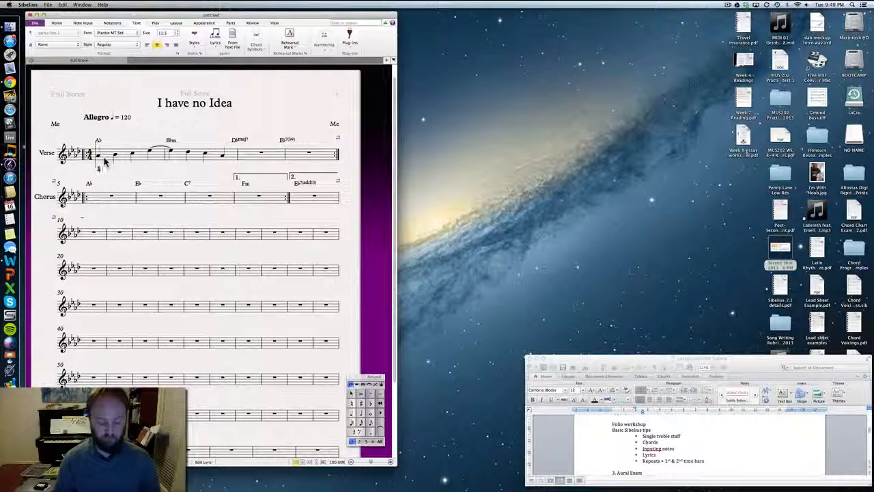
key("space")
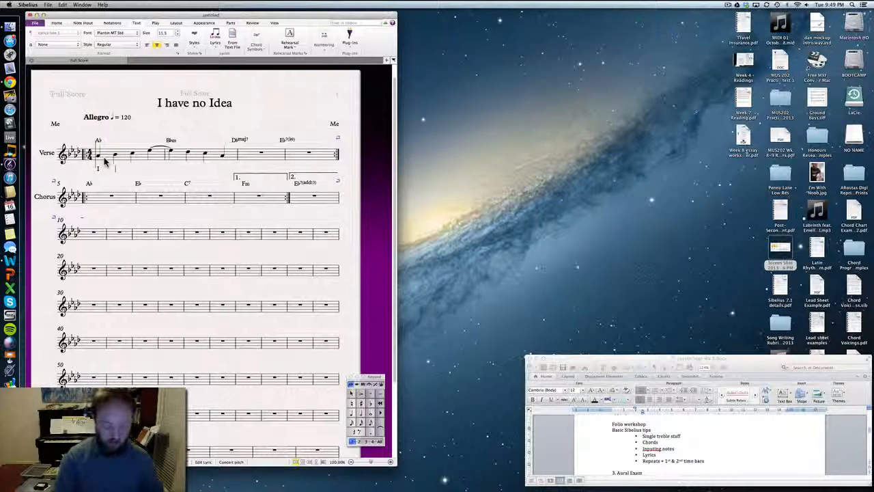
type("have ")
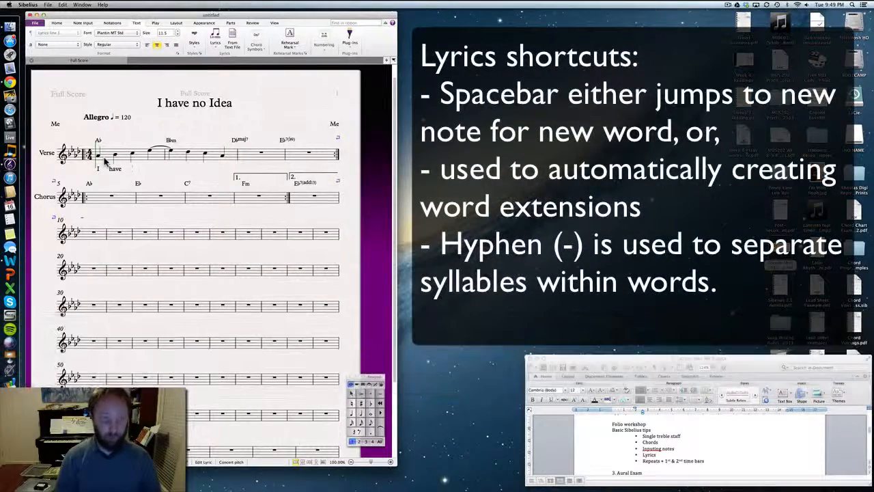
type("no")
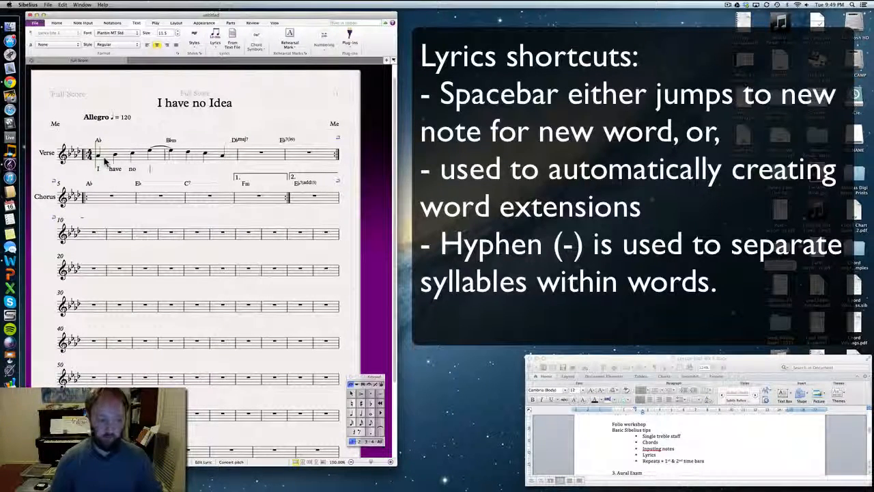
key("space")
Enter "I - - dea" from the last note of bar 1, hyphenated up to the C, and extend "dea" under the final Ab of bar 2.
type("I ")
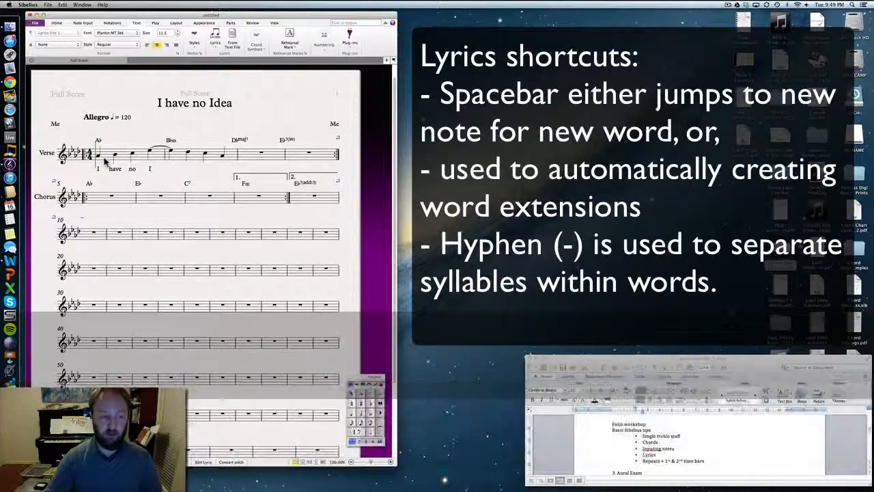
type("-")
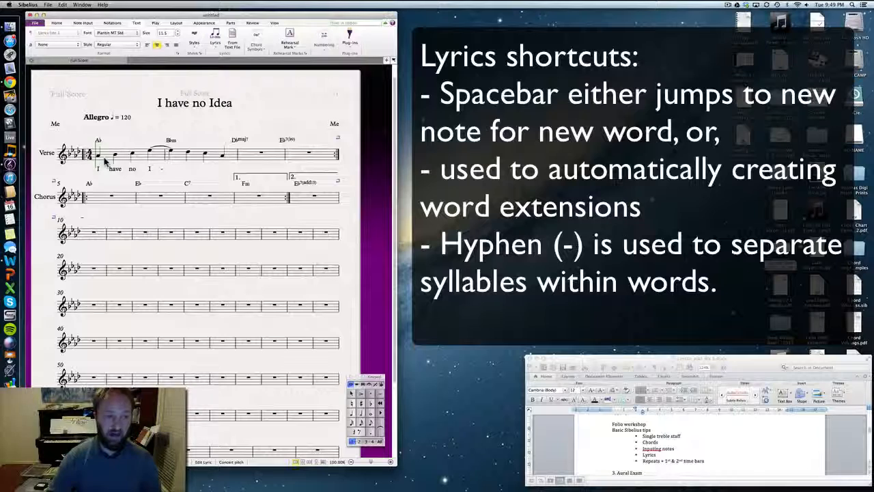
type("-")
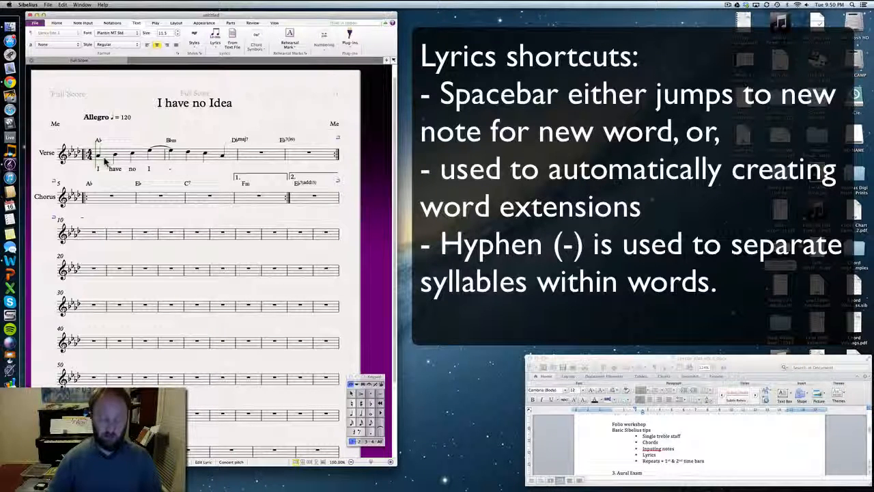
type("- ")
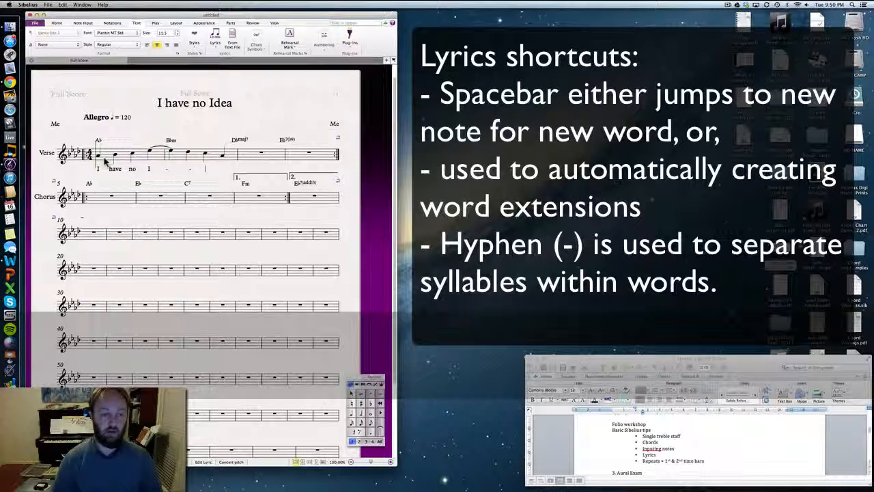
type("dea")
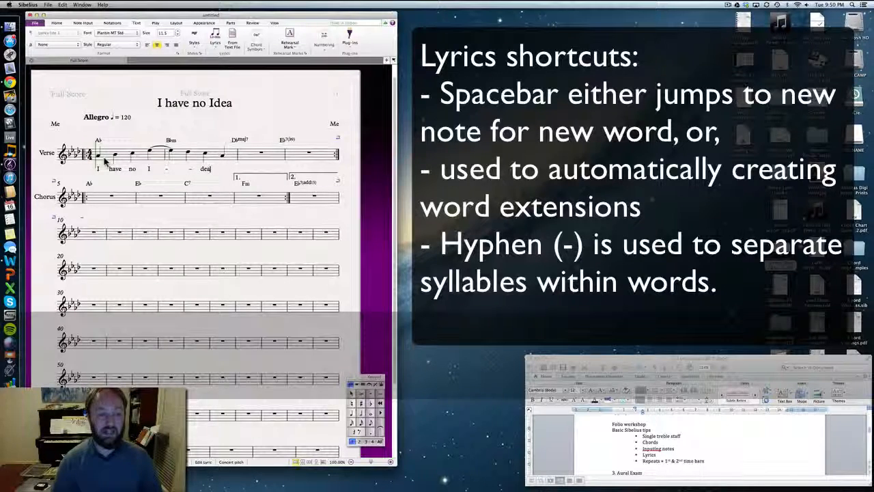
key("BackSpace")
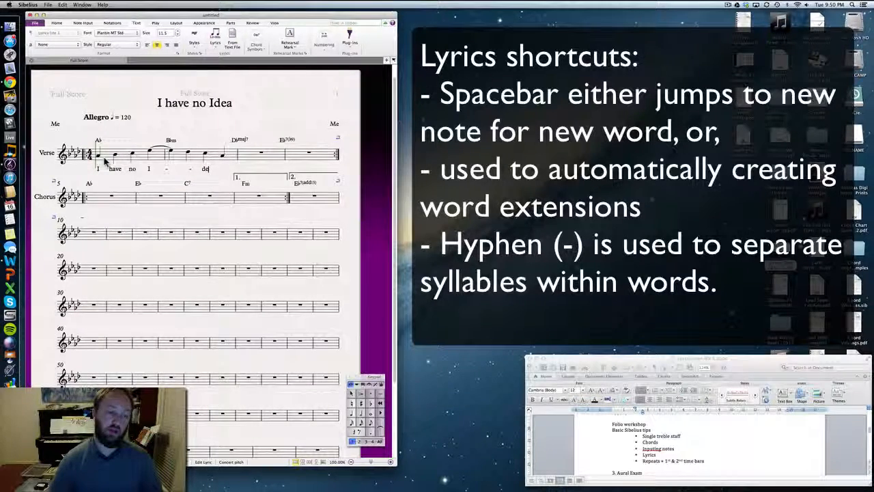
type("a")
key("space")
key("space")
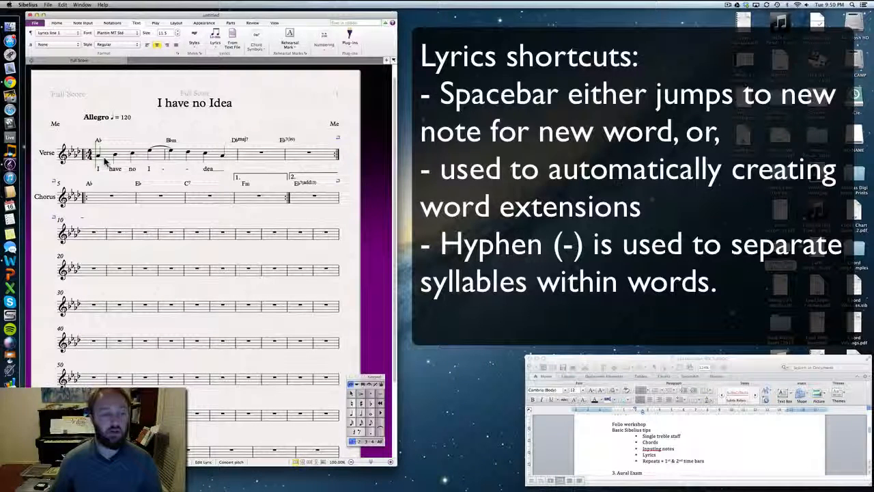
left_click(205, 157)
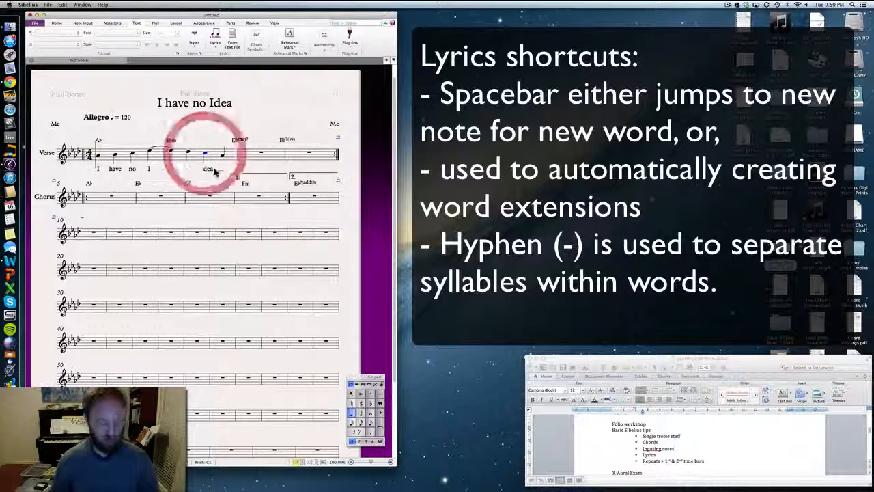
key("s")
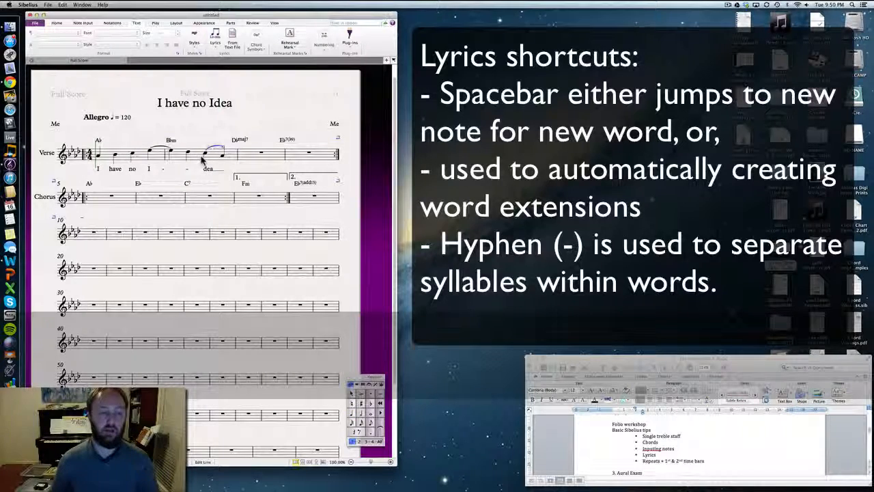
key("super+z")
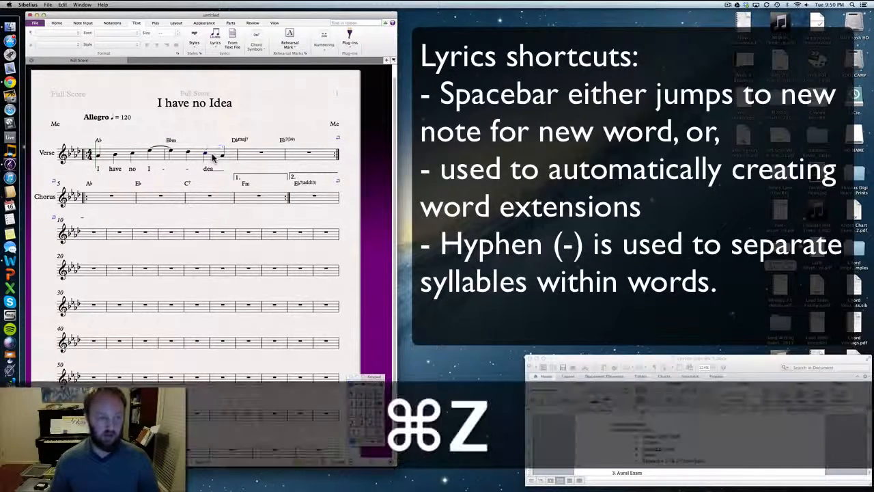
Add a slur from the last Eb of bar 1 to the final Ab of bar 2.
left_click(150, 151)
key("s")
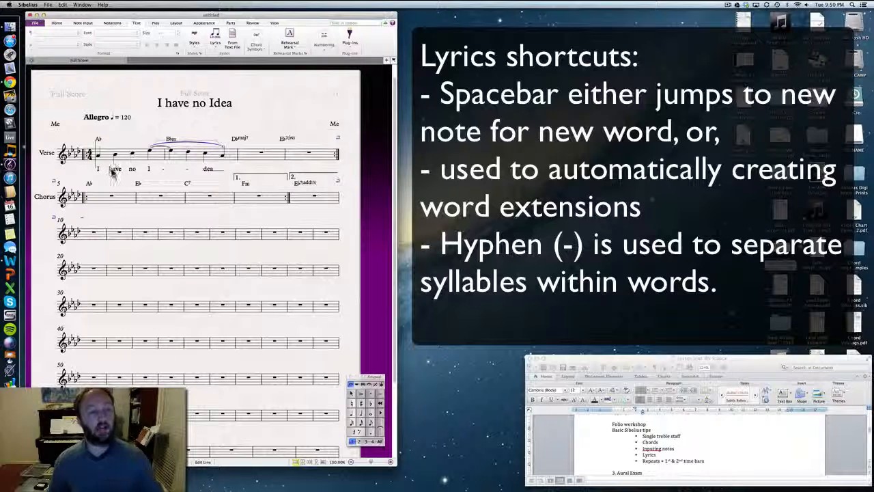
Fine-tune the end of the word-extension line after "dea" beneath the last note of bar 2 and clear the selection.
left_click(207, 168)
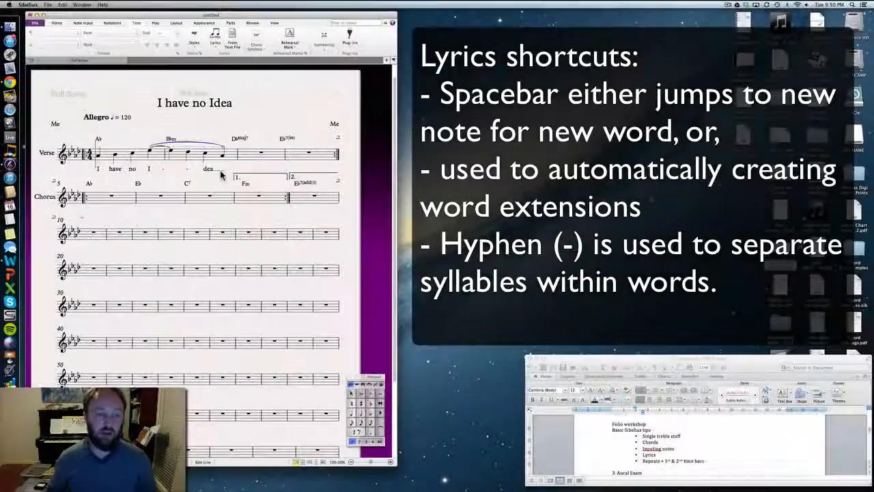
left_click(220, 172)
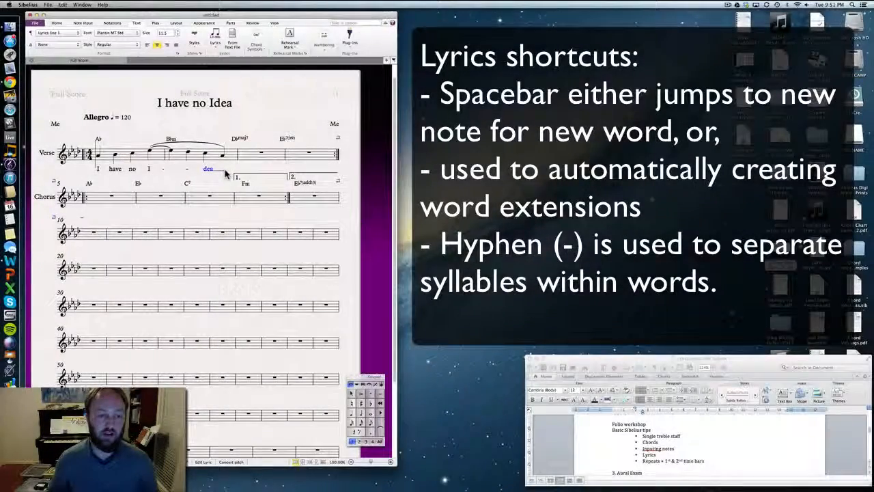
mouse_move(224, 171)
left_mouse_down()
mouse_move(291, 173)
mouse_move(225, 173)
left_mouse_up()
left_click(226, 180)
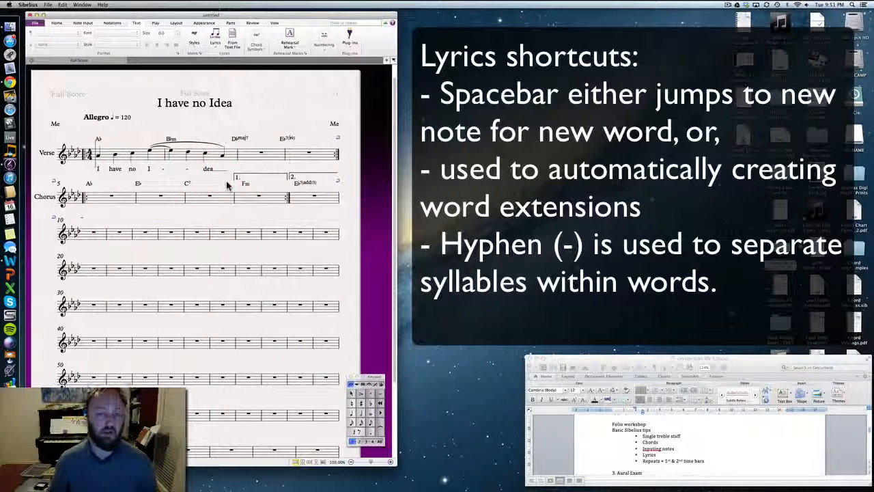